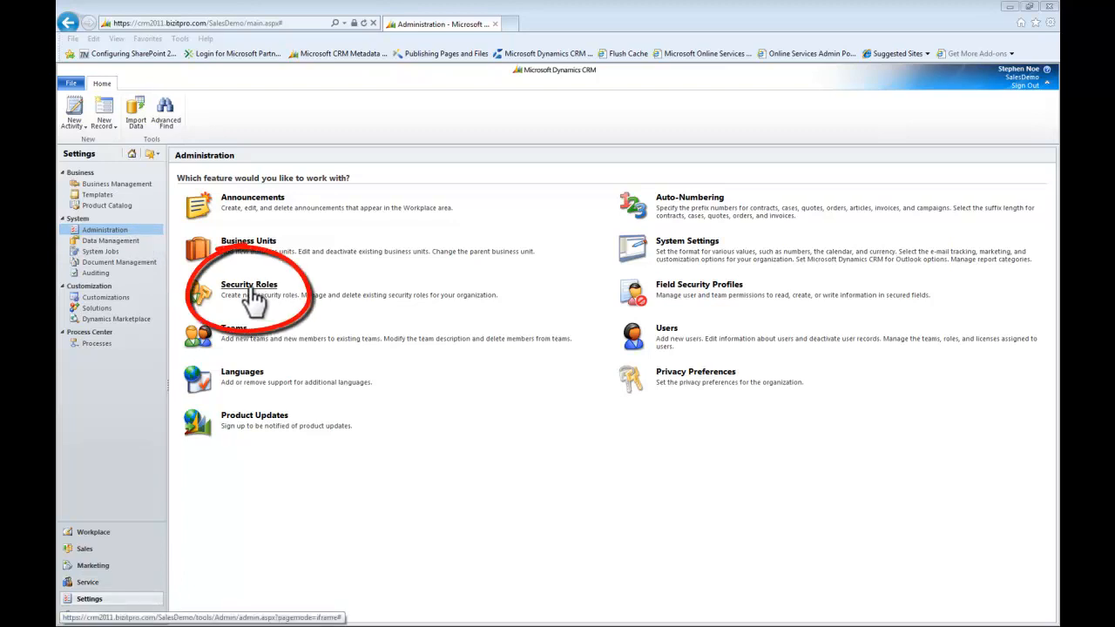
Open the Sales Manager security role and show its core record privileges
left_click(250, 288)
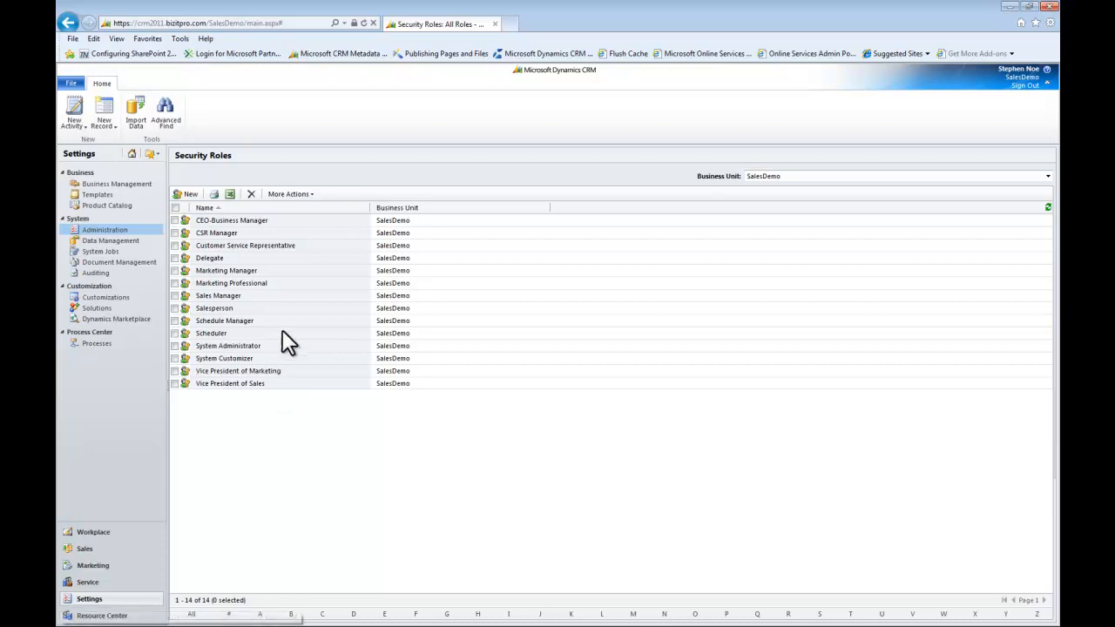
left_click(262, 297)
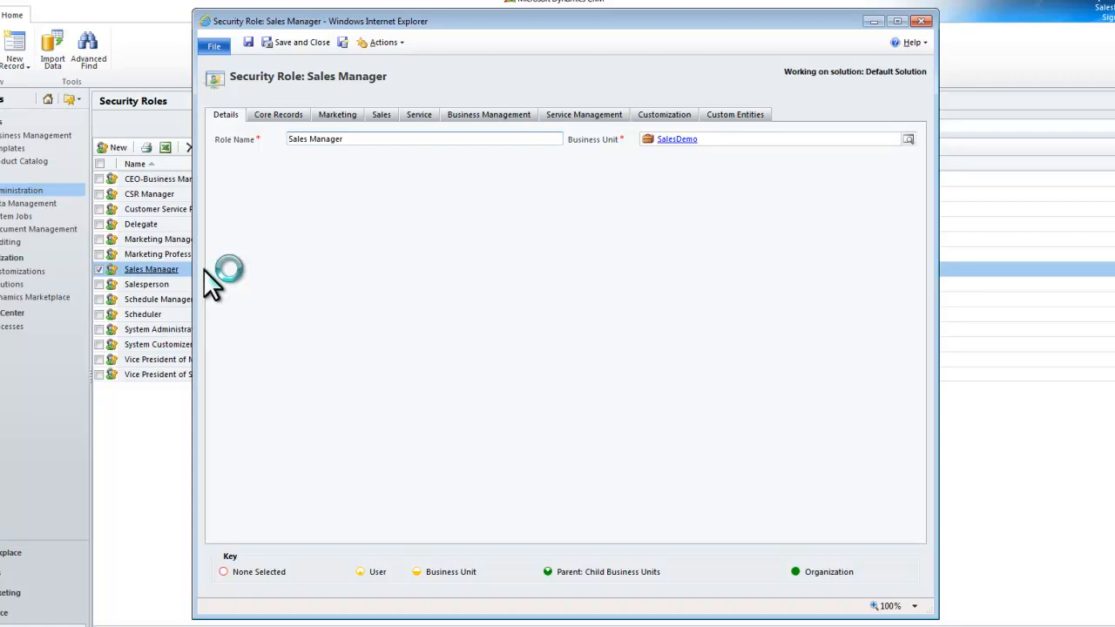
left_click(289, 117)
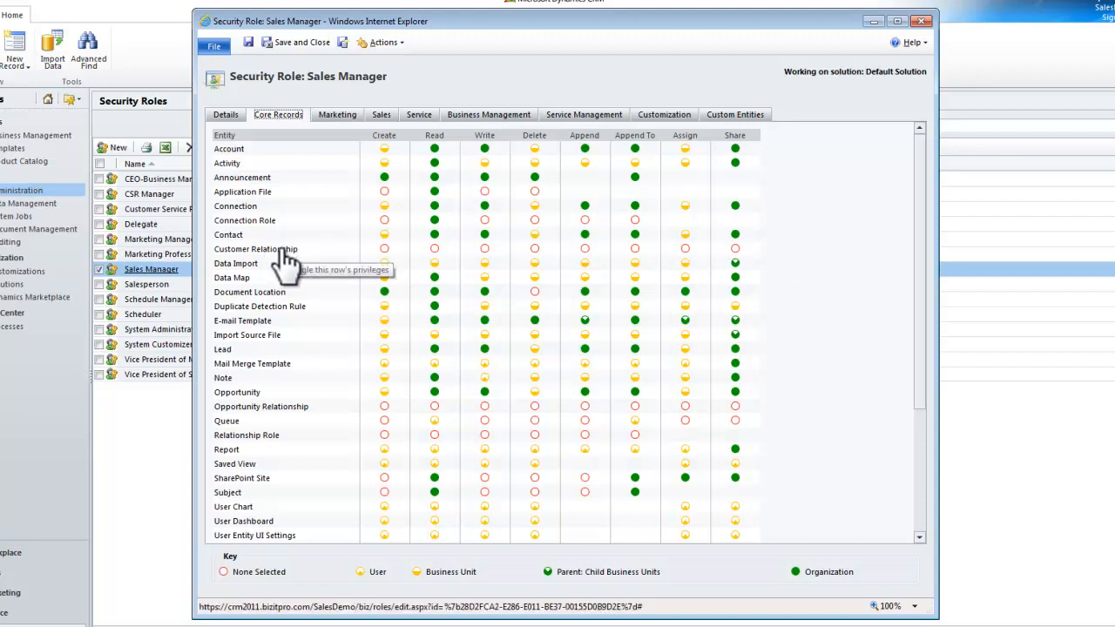
Cycle the Customer Relationship privileges through the access levels up to Organization and back to None Selected
left_click(384, 249)
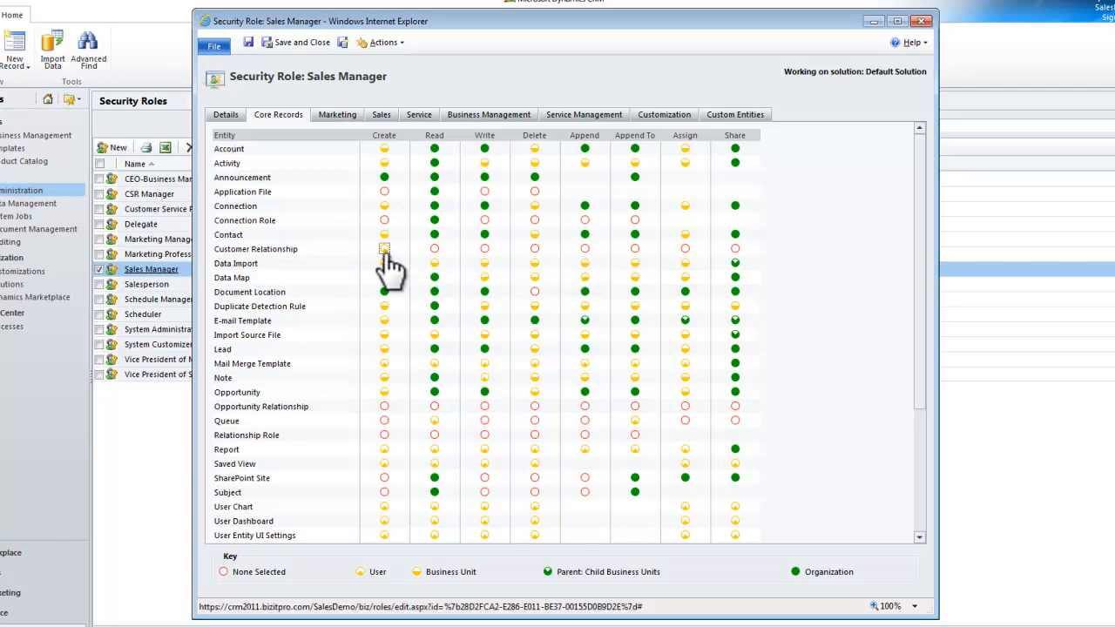
left_click(273, 253)
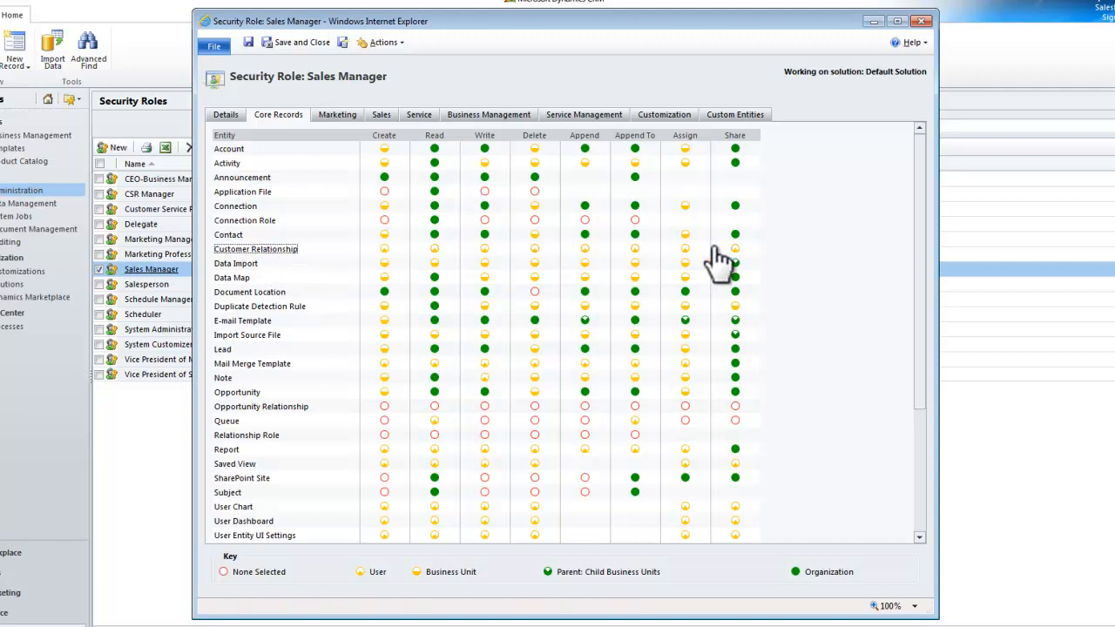
left_click(273, 253)
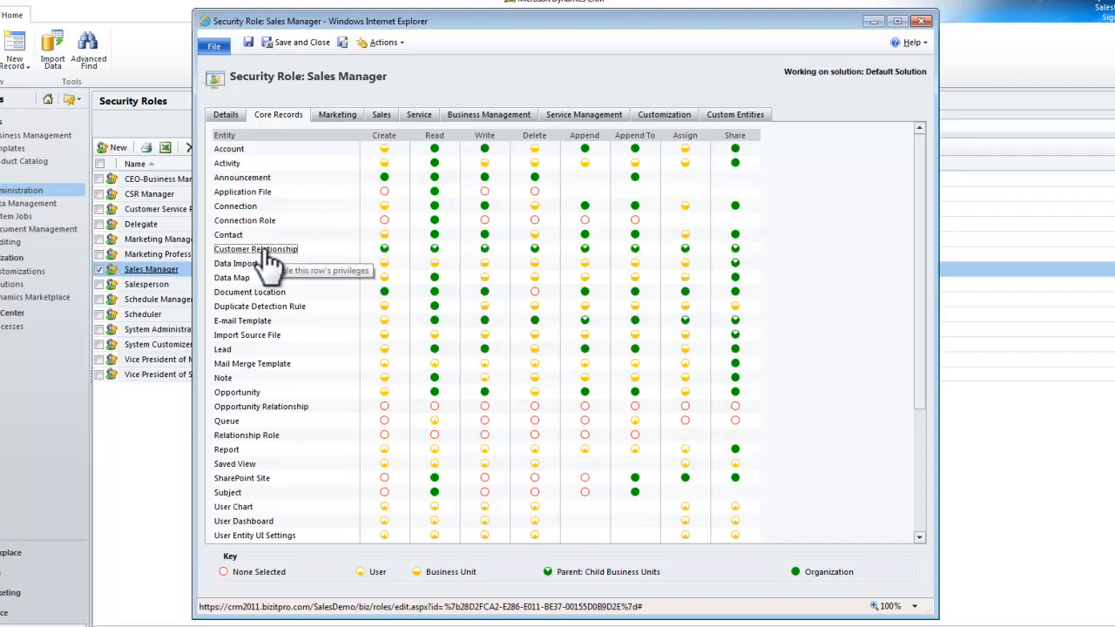
left_click(270, 254)
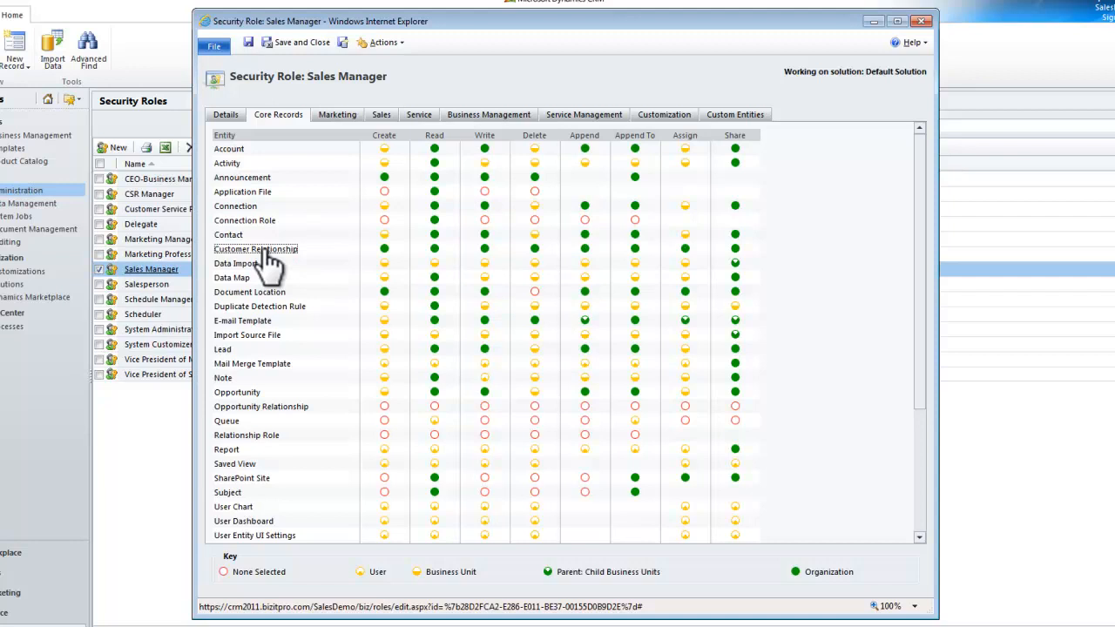
left_click(273, 268)
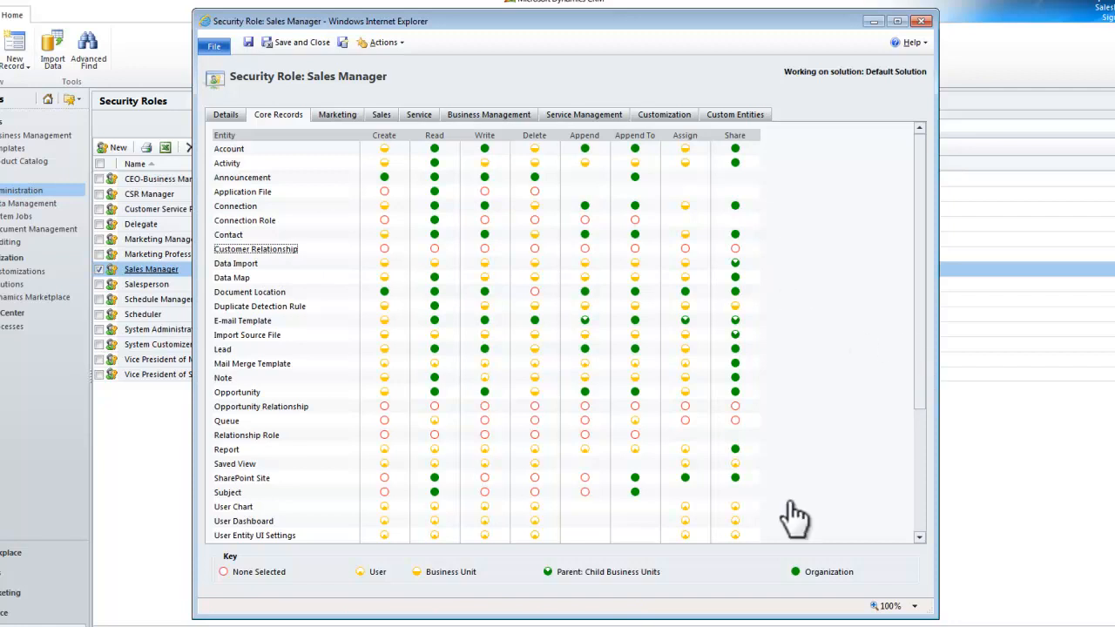
Review the role's Sales, Marketing, Service, Business Management, Service Management and Customization privileges
left_click(384, 118)
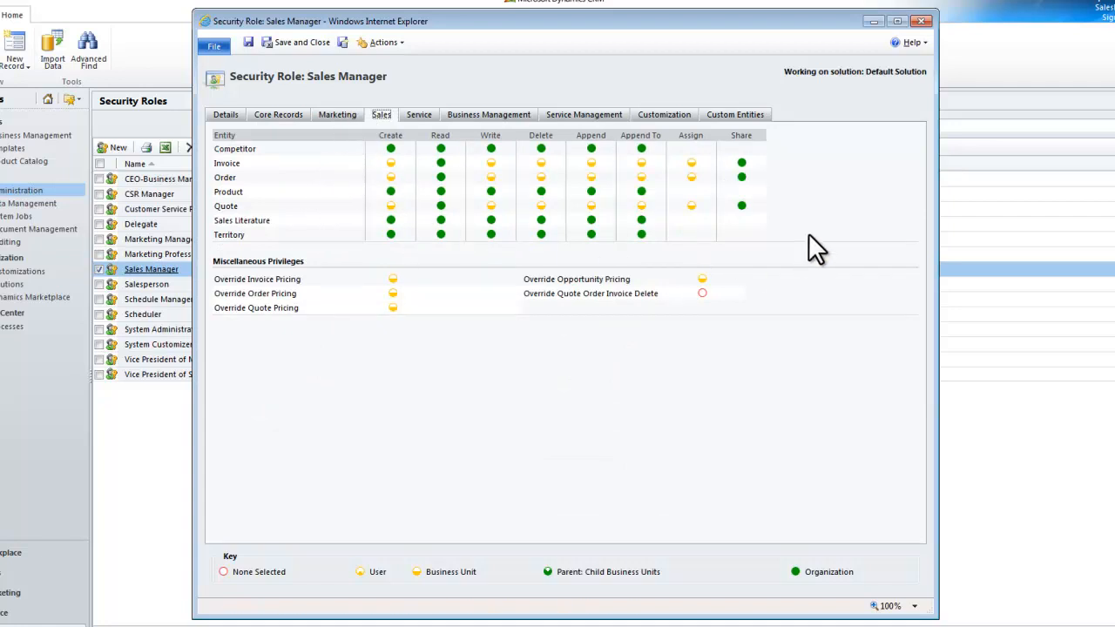
left_click(340, 117)
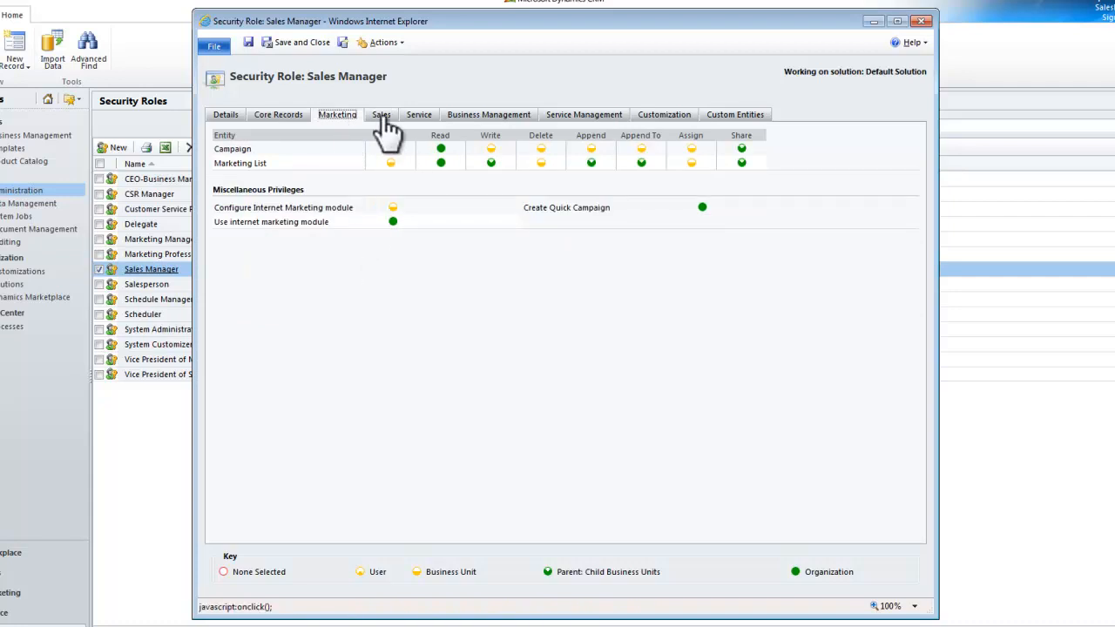
left_click(420, 117)
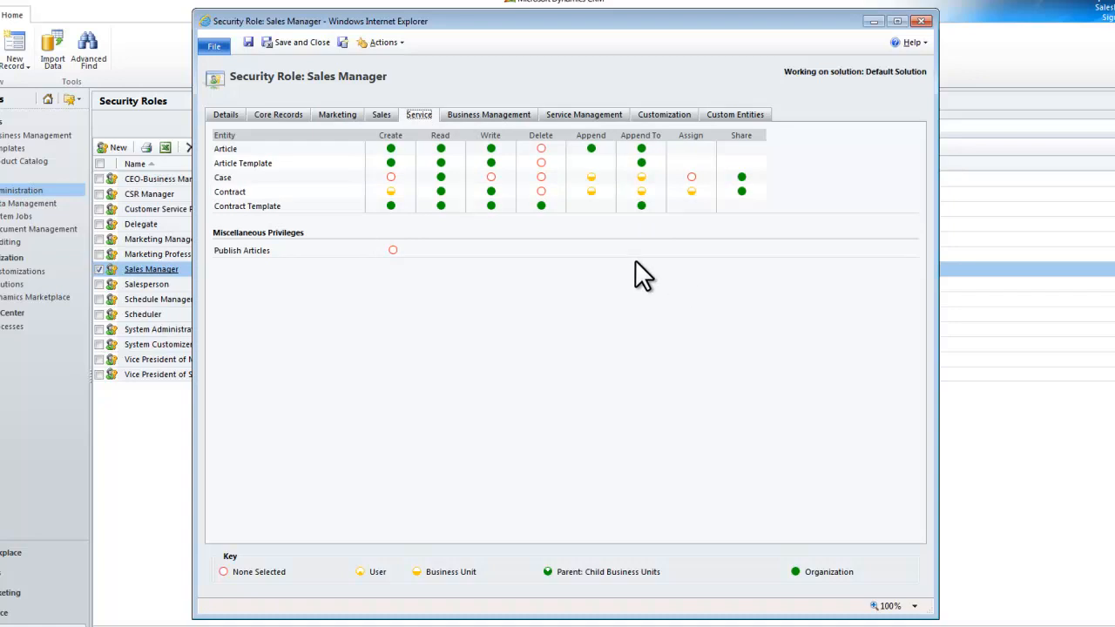
left_click(489, 114)
left_click(600, 117)
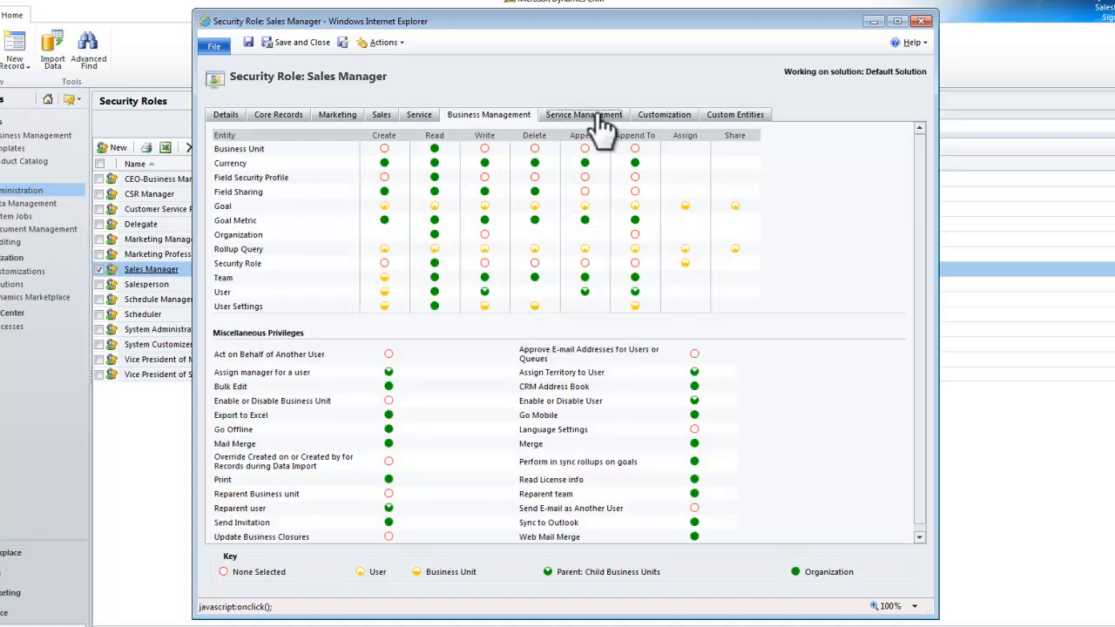
left_click(664, 122)
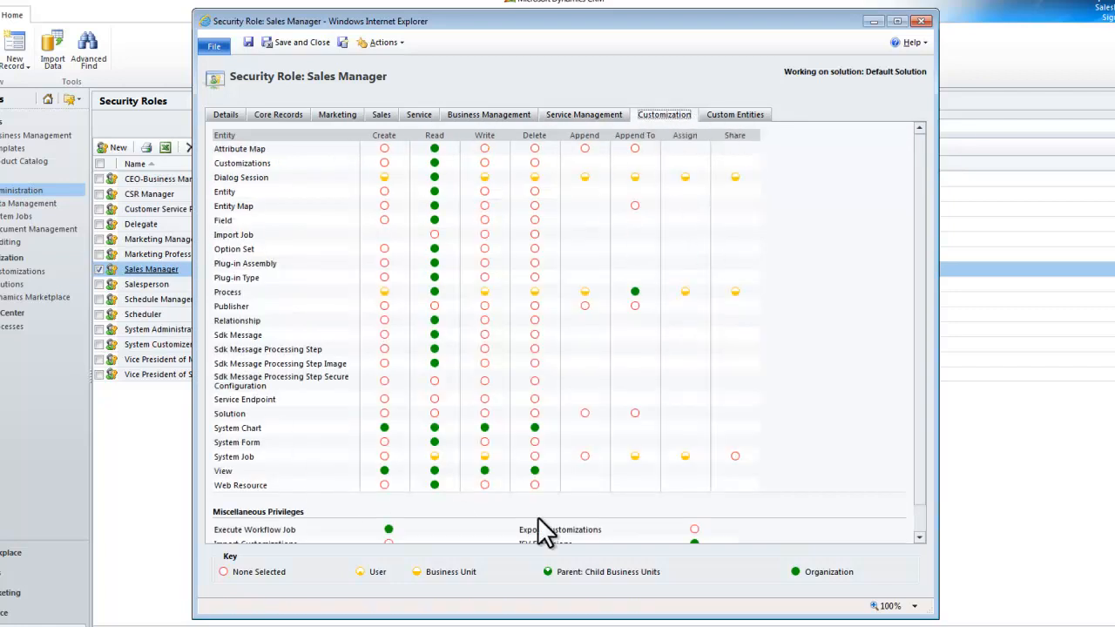
Set the Distributor custom entity's privileges to Business Unit, with Delete at None Selected
left_click(739, 116)
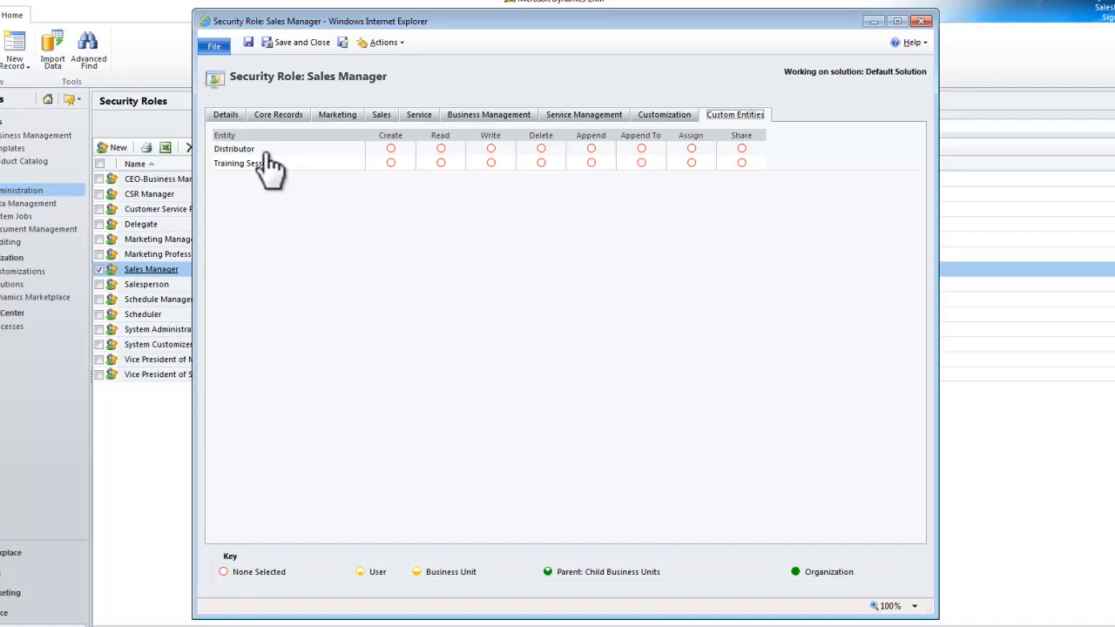
left_click(238, 154)
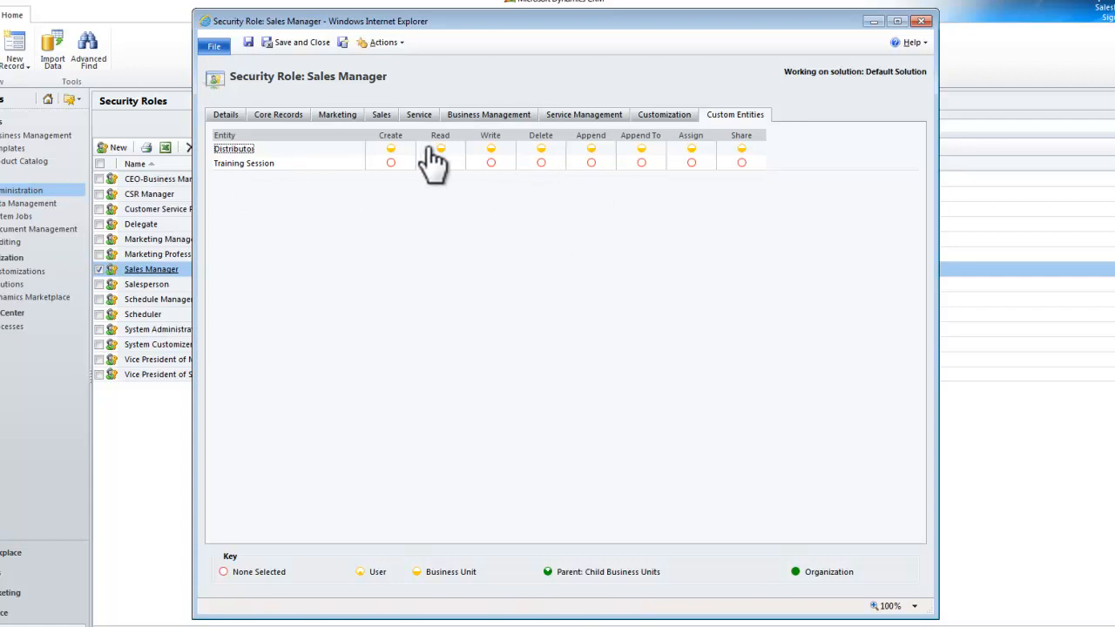
left_click(550, 137)
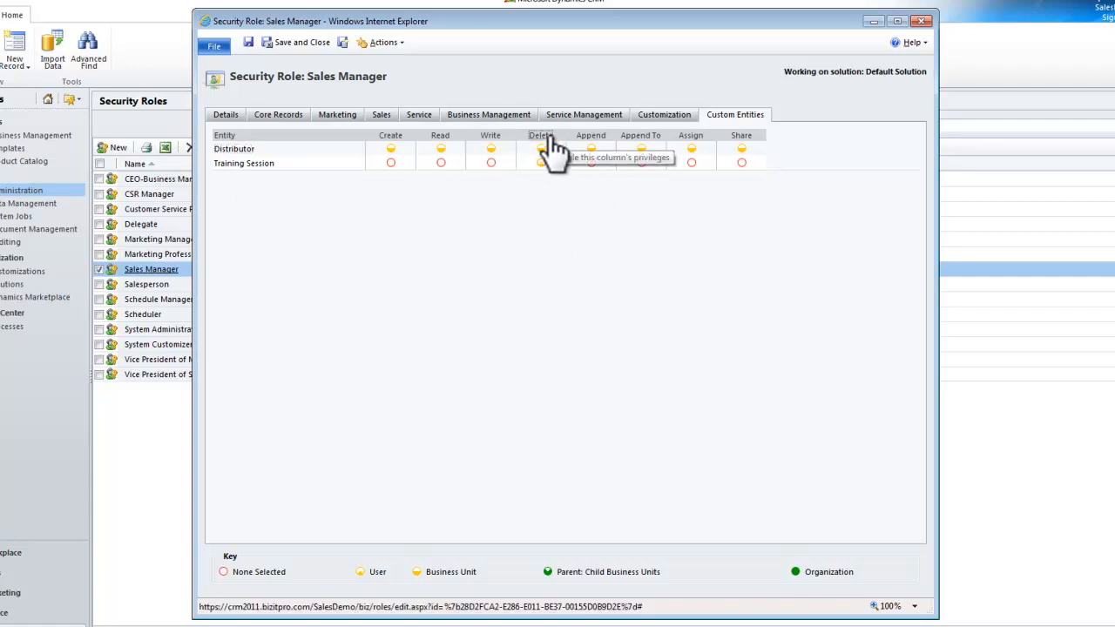
left_click(550, 138)
left_click(550, 137)
Set the Training Session custom entity's privileges to User, with Delete at None Selected
left_click(247, 167)
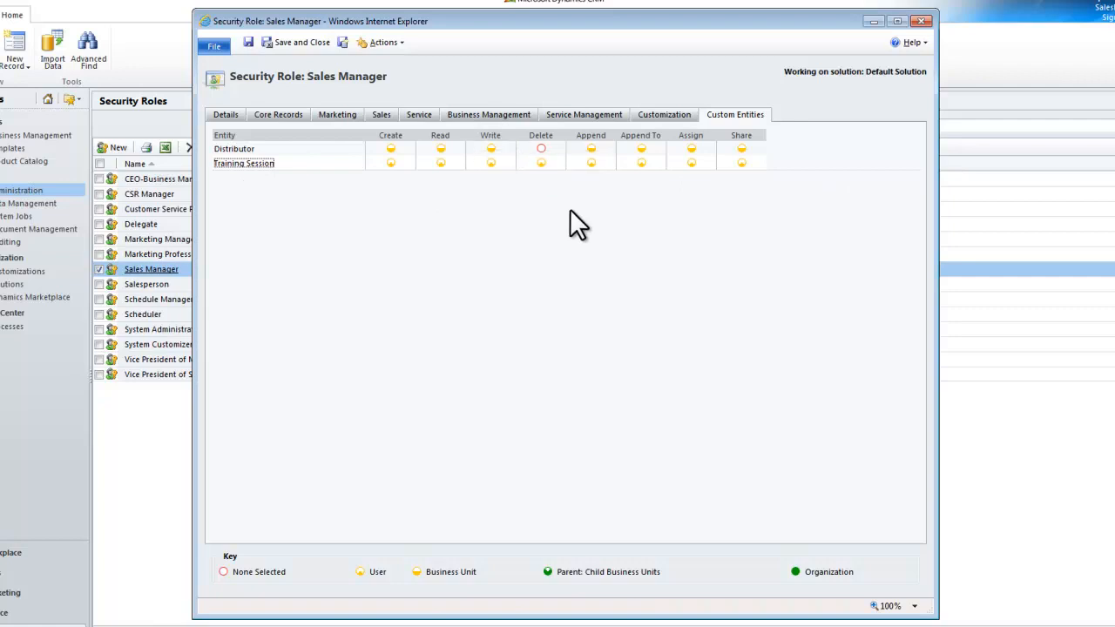
left_click(541, 163)
left_click(541, 164)
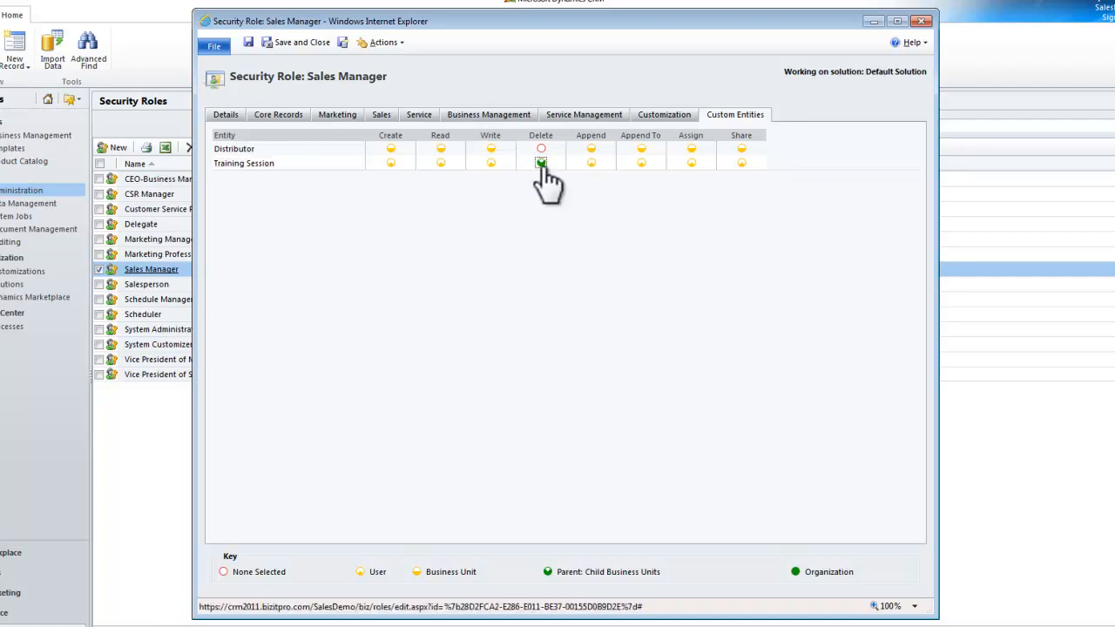
left_click(541, 164)
left_click(541, 163)
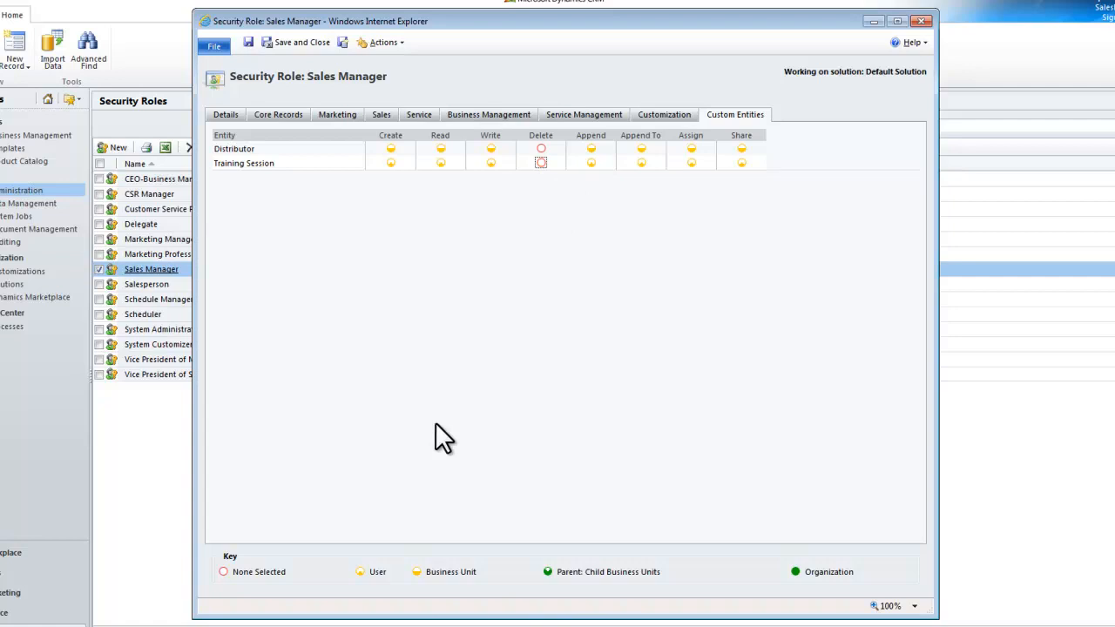
Copy the Sales Manager role to a new role named Sales Manager Copy and open it
left_click(383, 41)
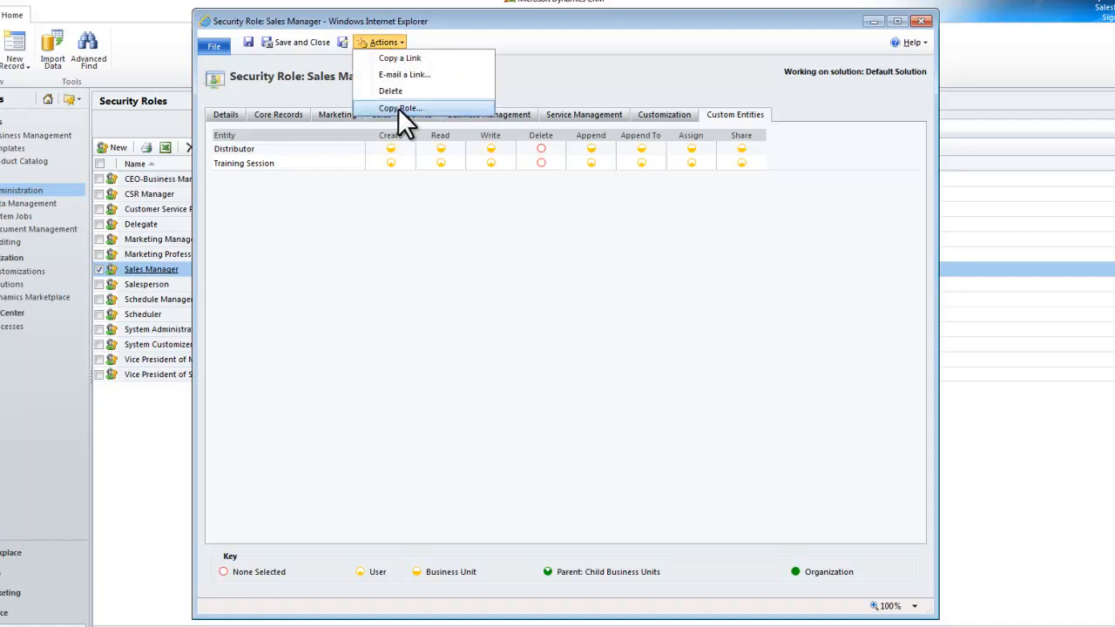
left_click(398, 108)
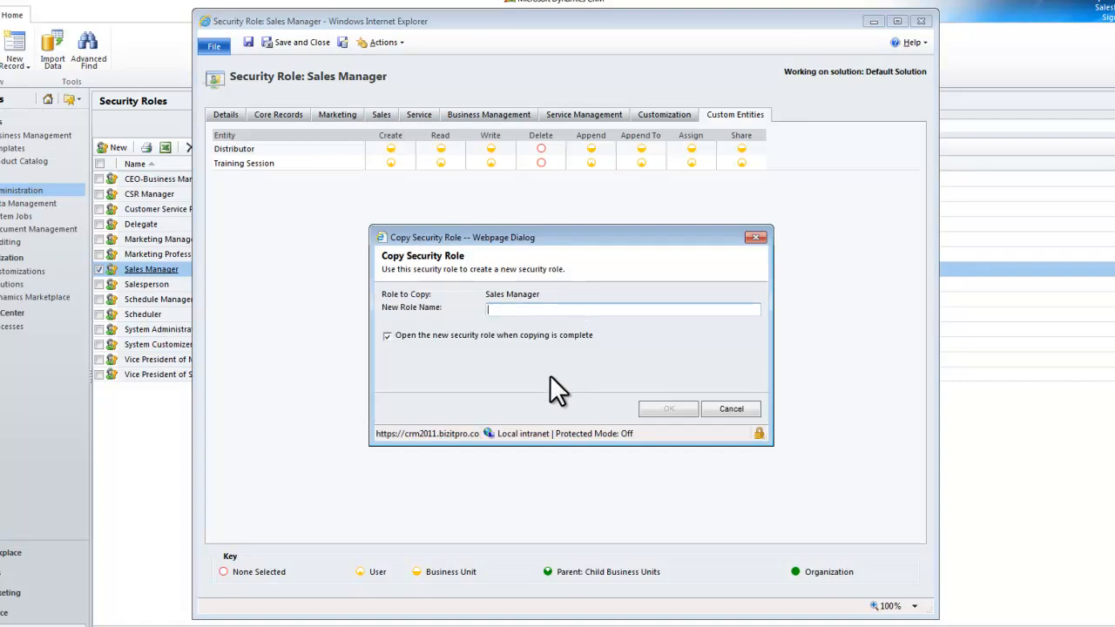
type("Sales Manager Copy")
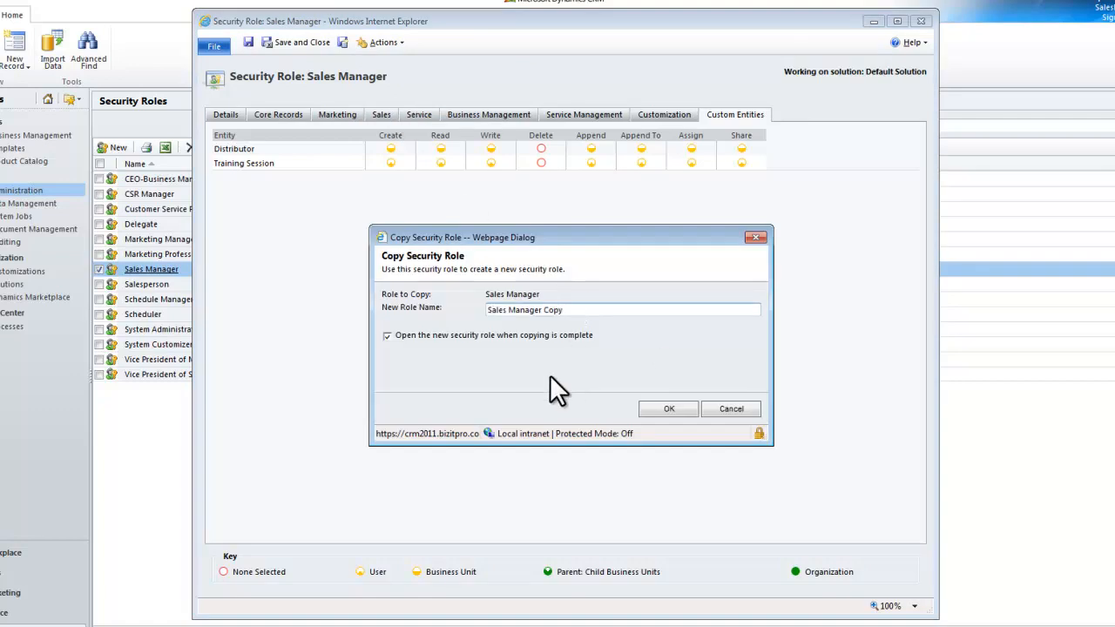
left_click(670, 411)
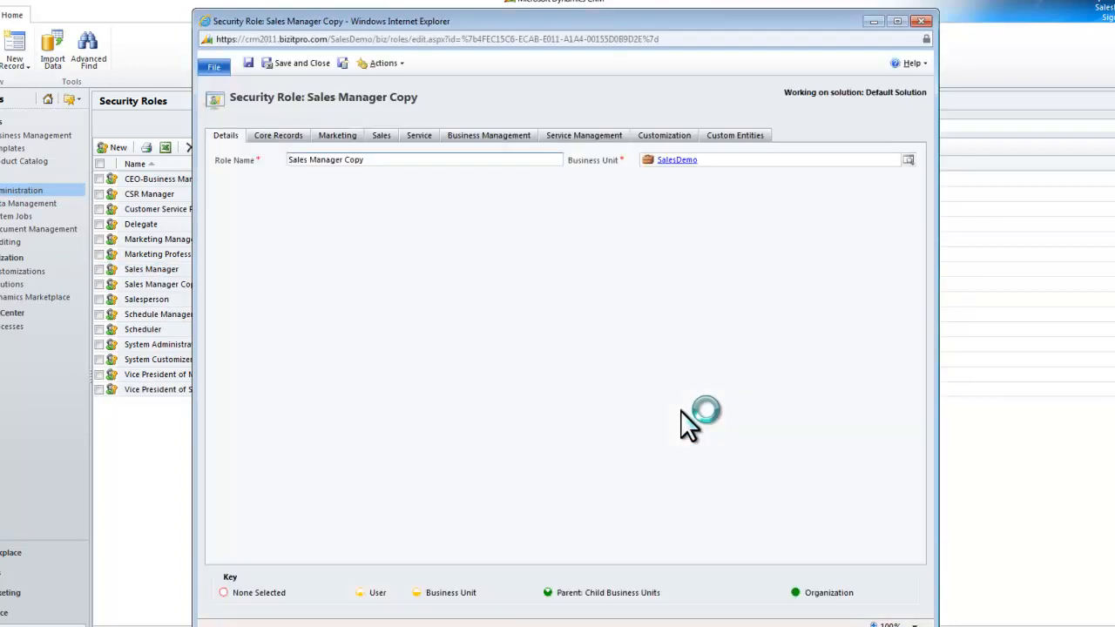
Save and close the copied role, and close the original Sales Manager role without saving its changes
left_click(302, 64)
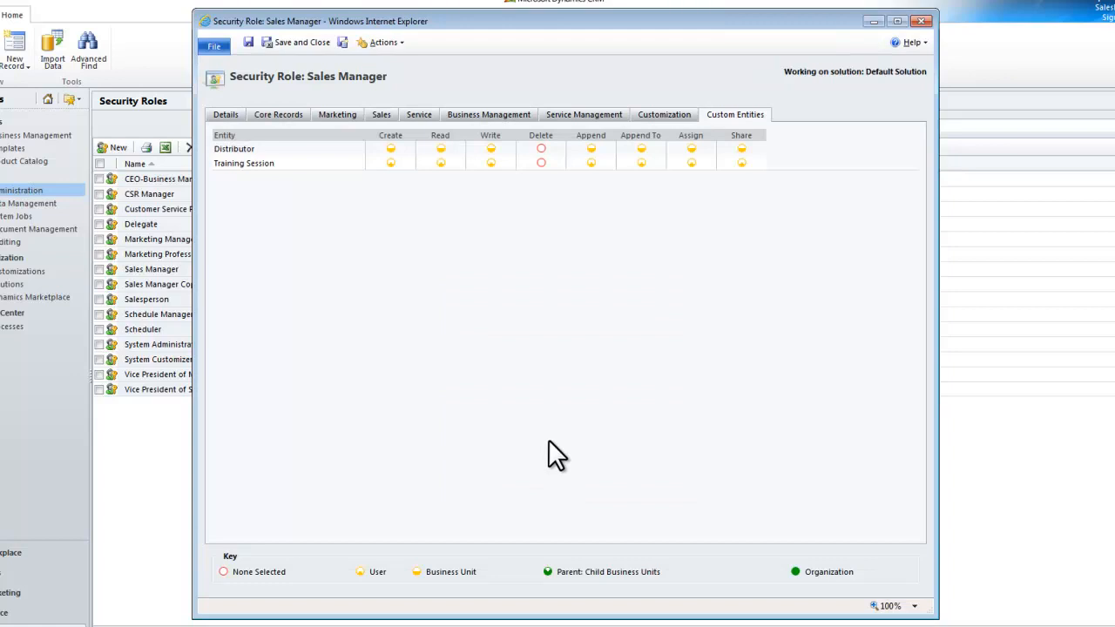
left_click(923, 21)
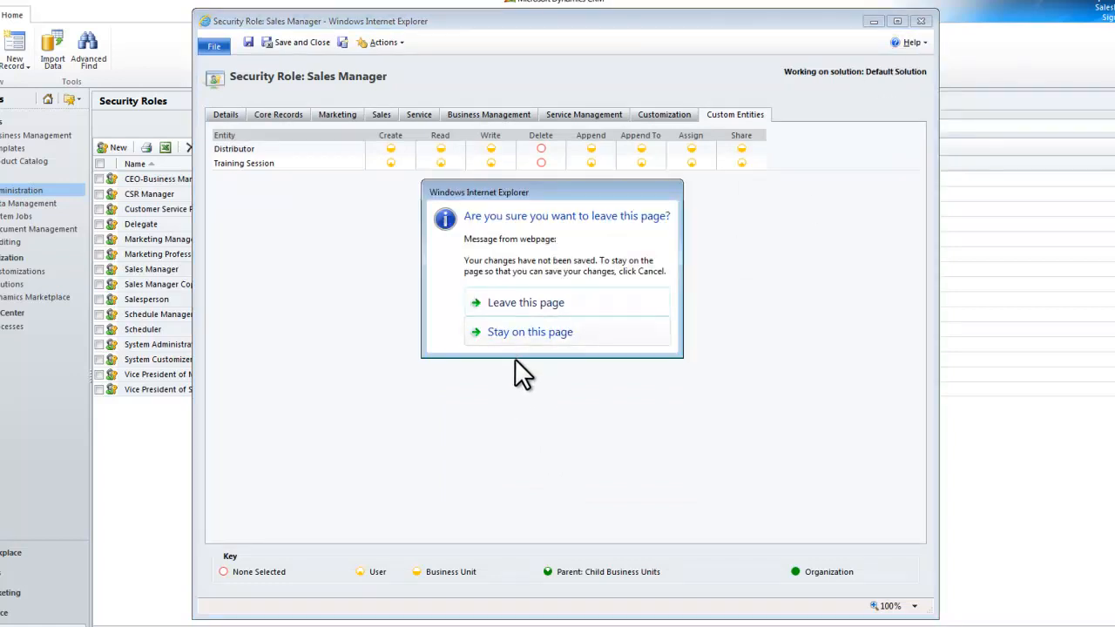
left_click(536, 302)
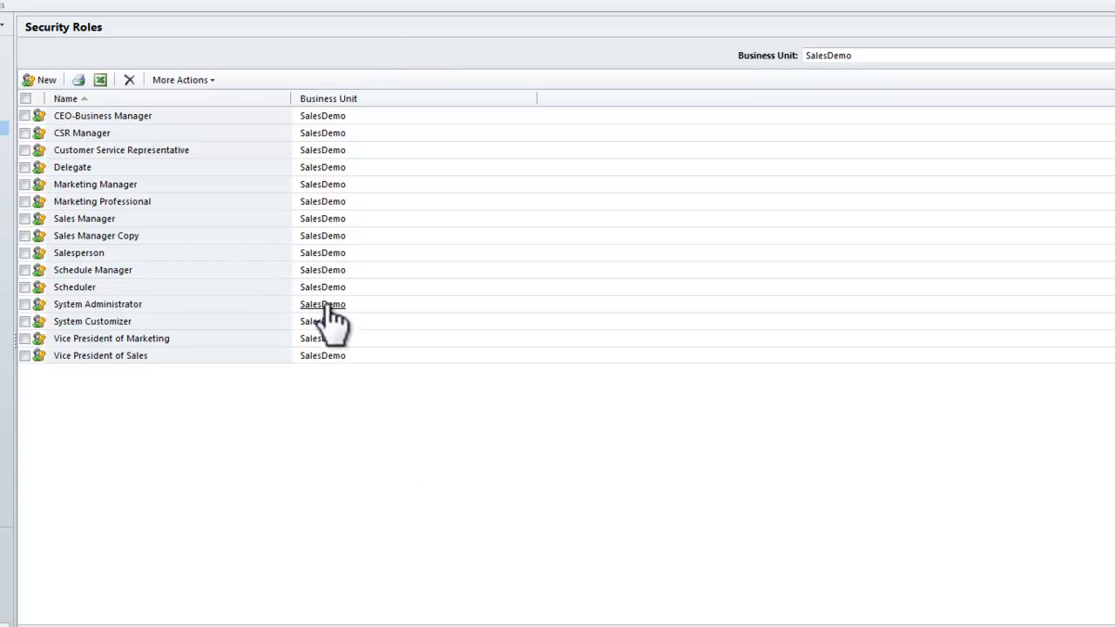
Start a new security role and look through its Marketing, Sales and Service privileges
left_click(45, 81)
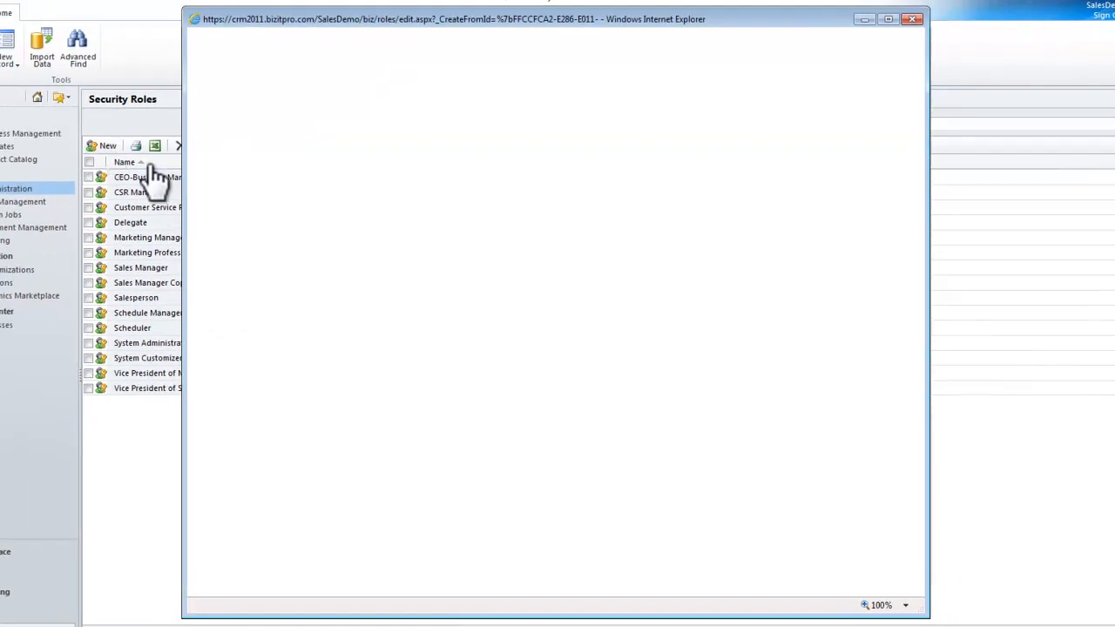
left_click(277, 119)
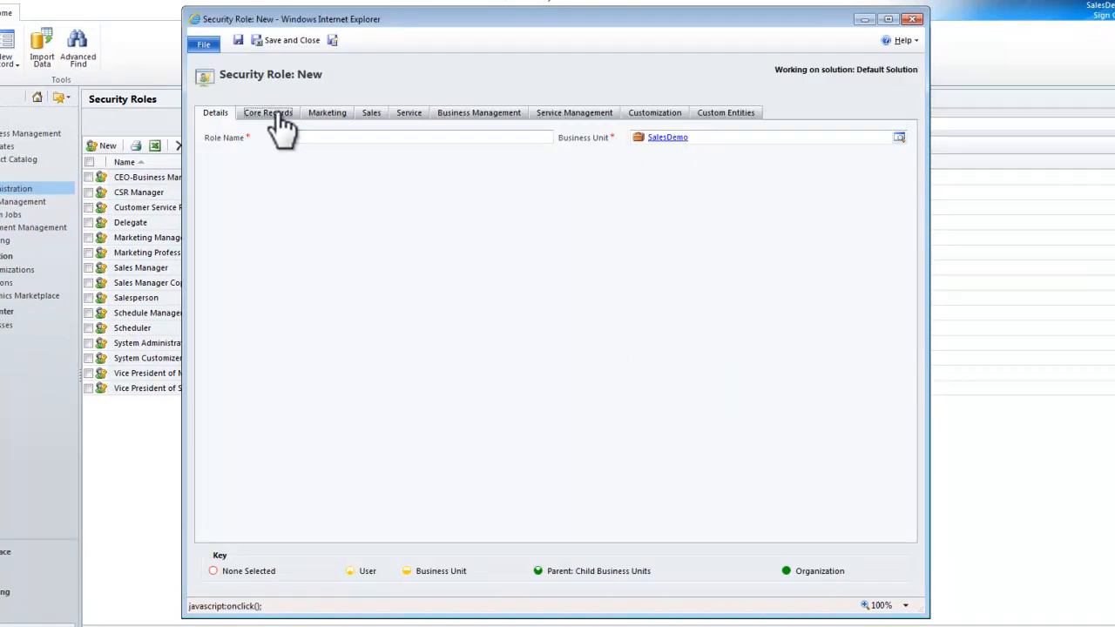
left_click(332, 120)
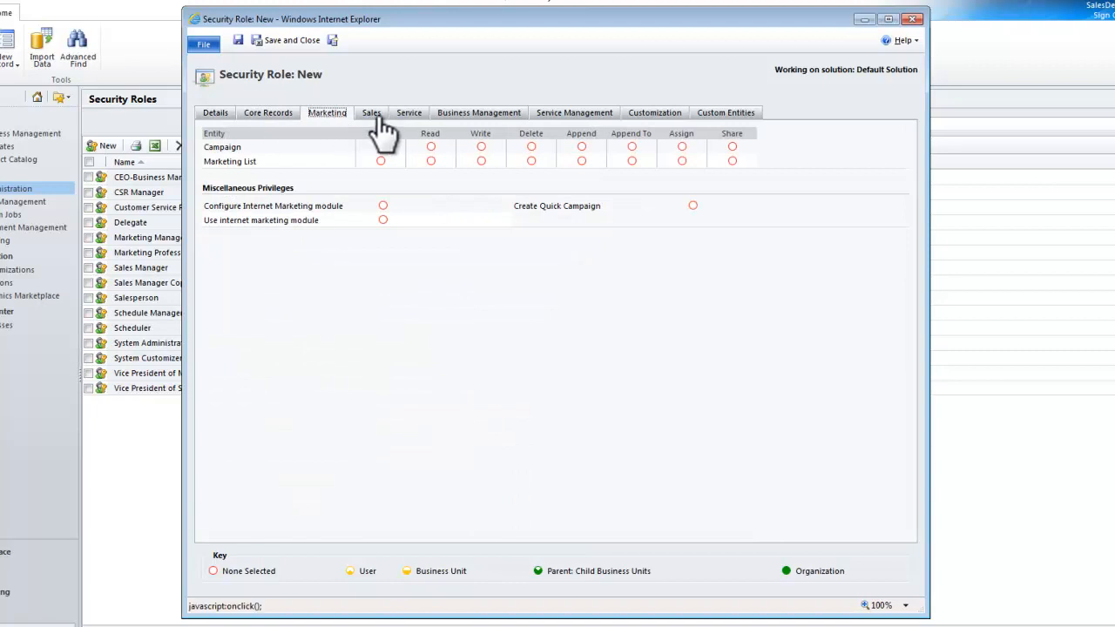
left_click(372, 115)
left_click(413, 127)
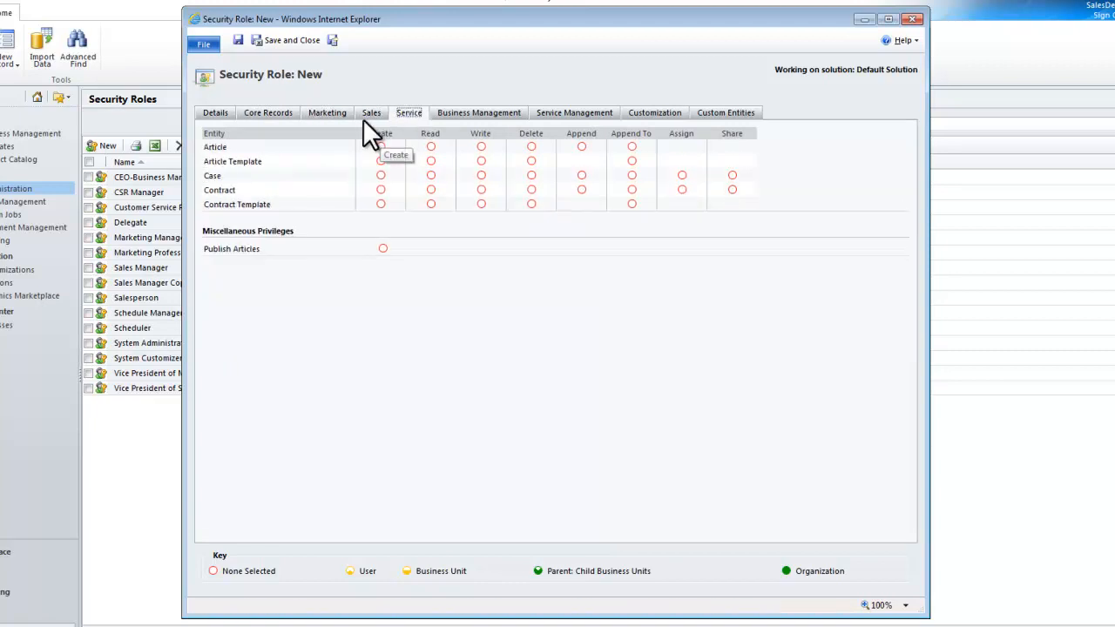
For the new role's core records, set Create, Write, Append and Append To to User and Read to Business Unit
left_click(258, 127)
left_click(374, 133)
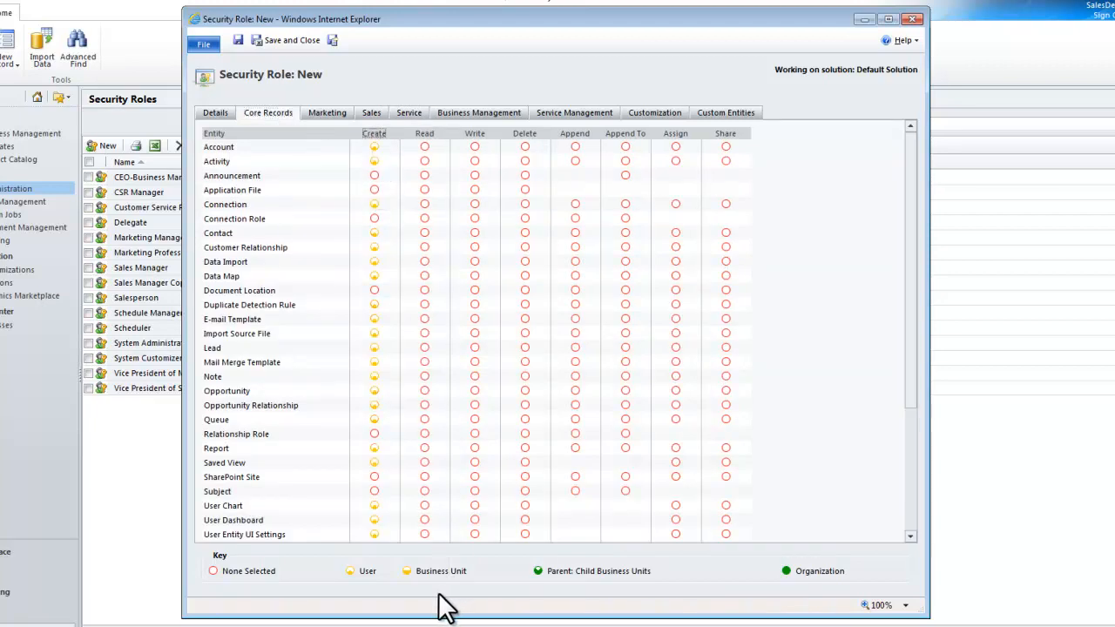
left_click(424, 136)
left_click(426, 135)
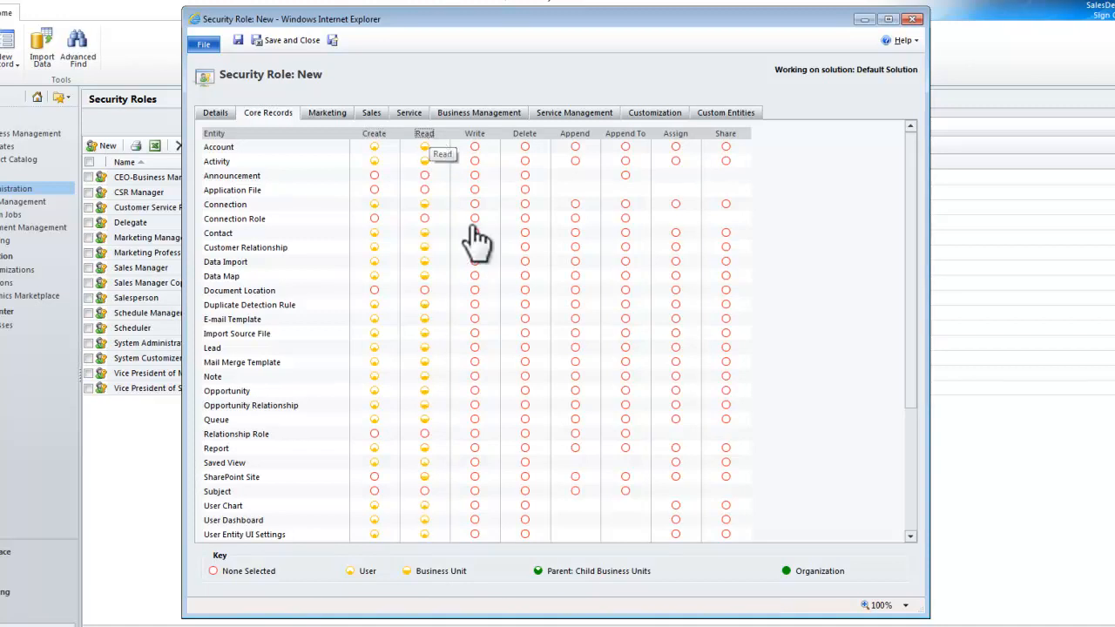
left_click(475, 135)
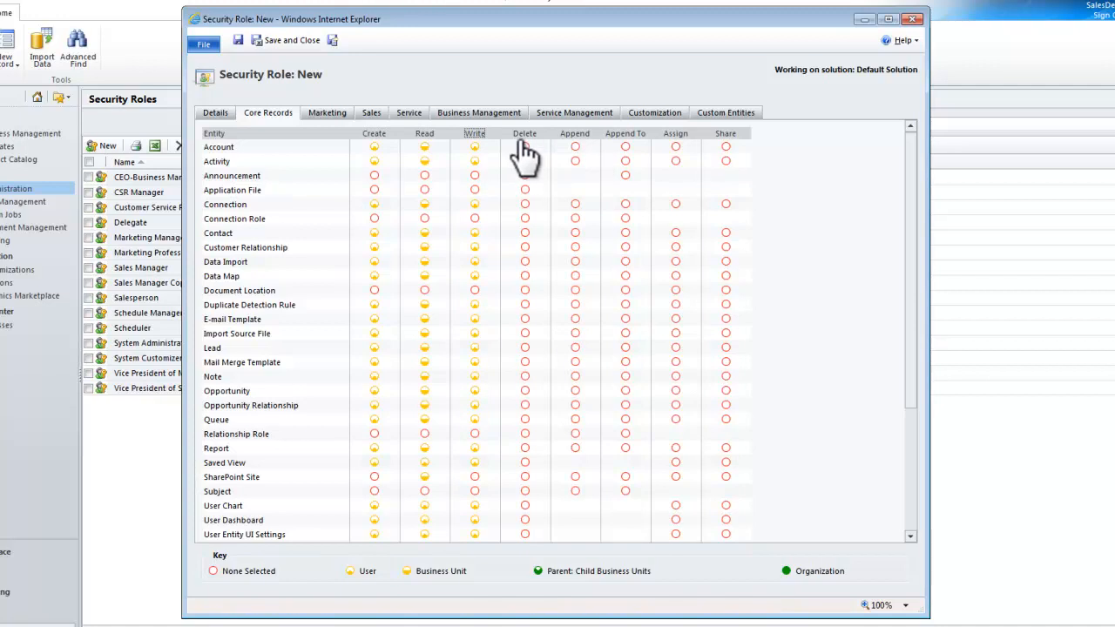
left_click(576, 136)
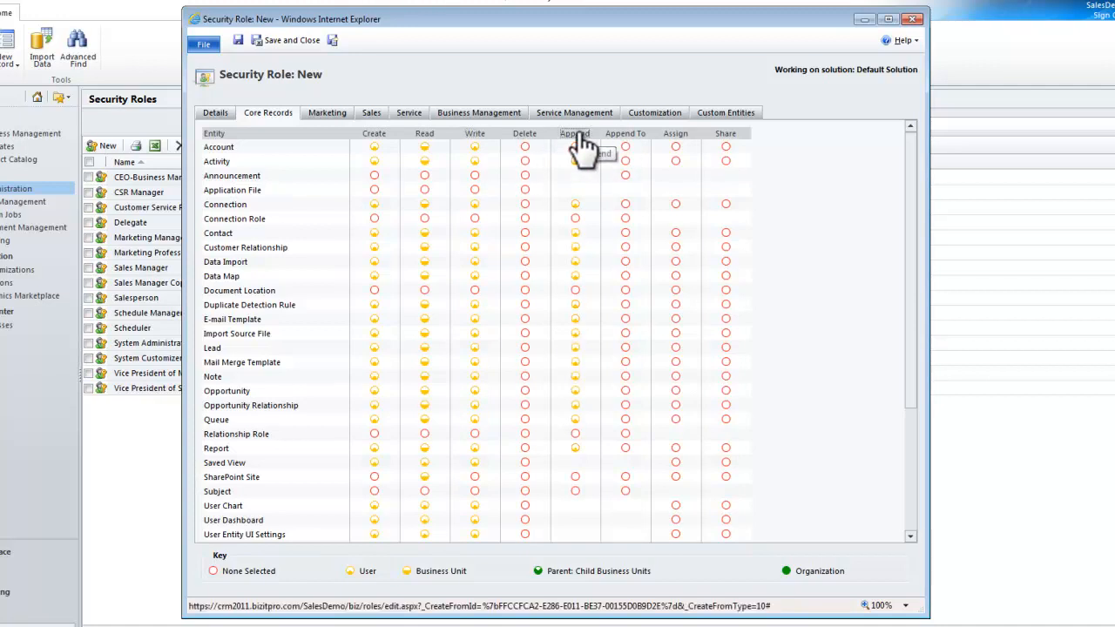
left_click(629, 137)
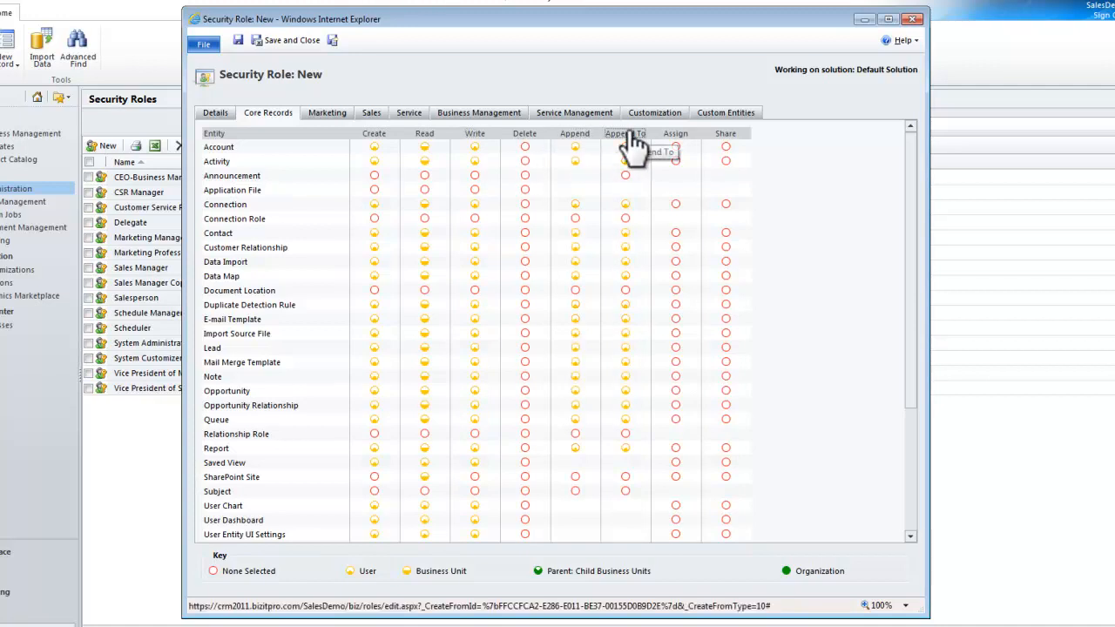
Set Assign and Share to User for the core records, and save and close the new role as Sample Role From Scratch
left_click(676, 135)
left_click(726, 135)
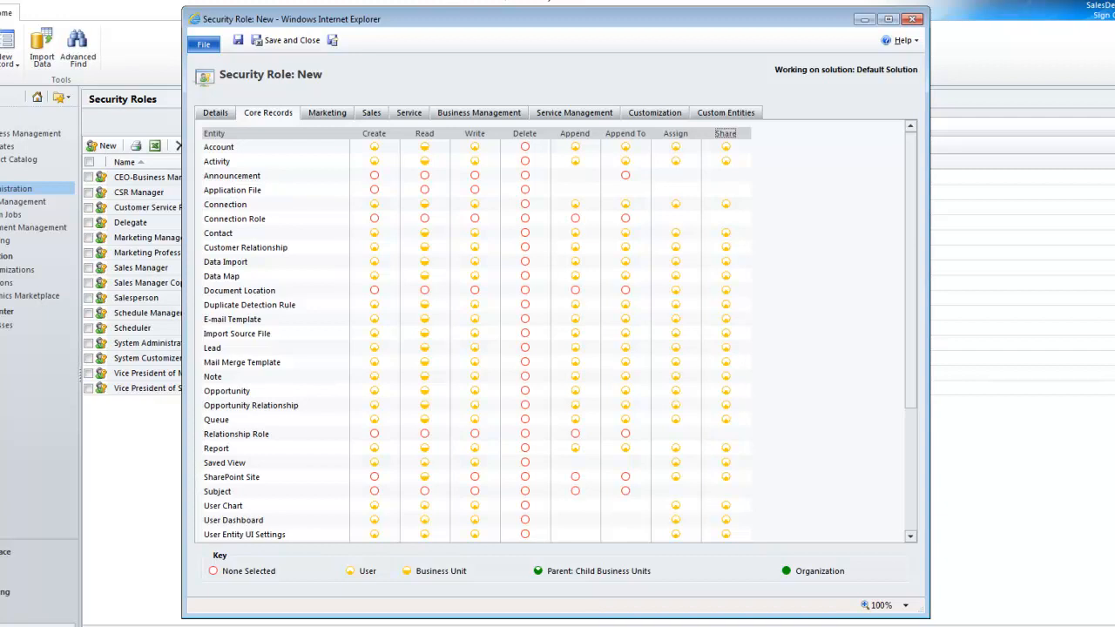
left_click(304, 41)
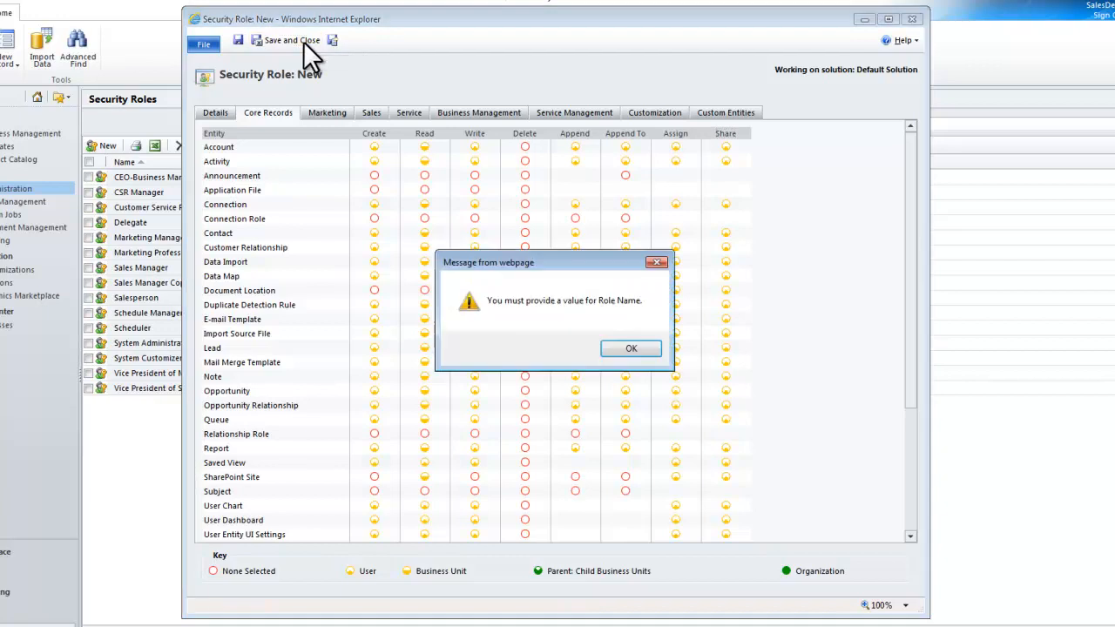
left_click(635, 349)
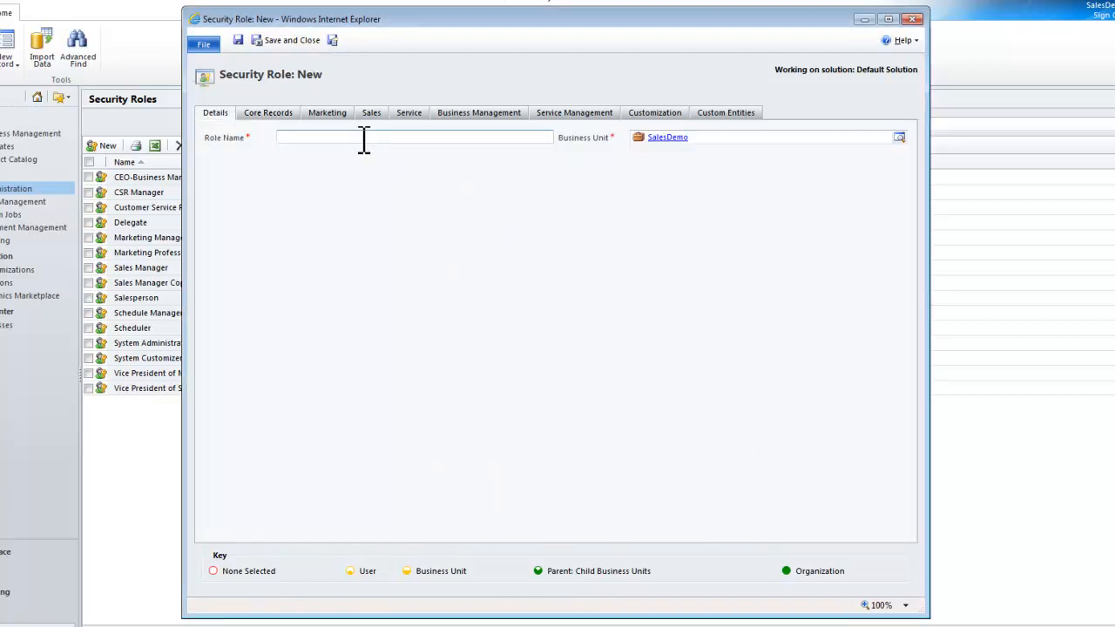
type("Sample Role From Scratch")
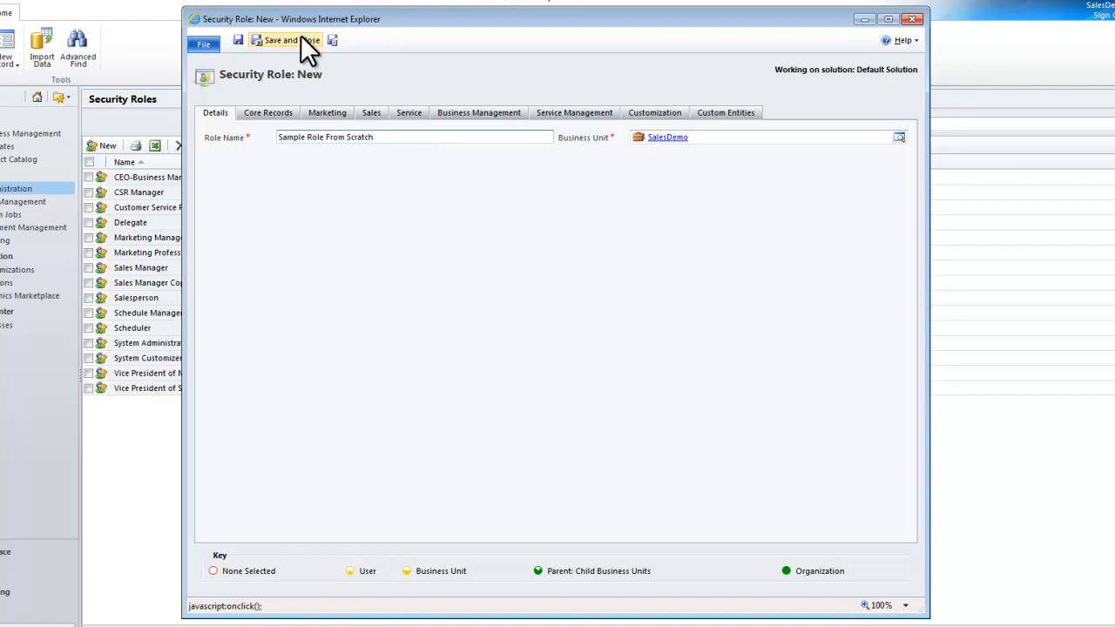
left_click(294, 39)
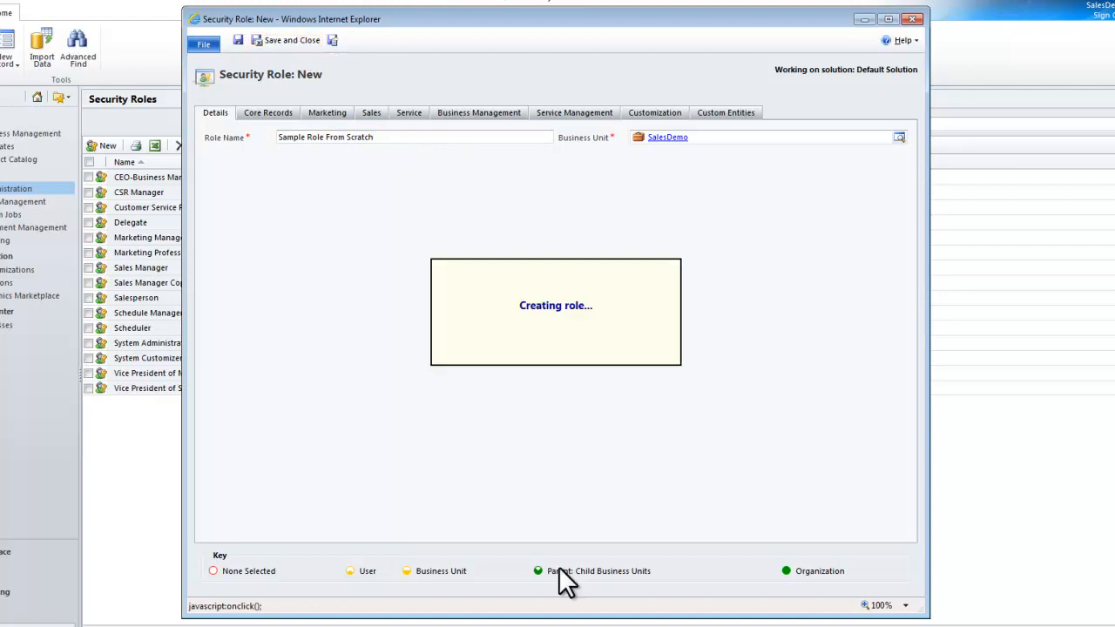
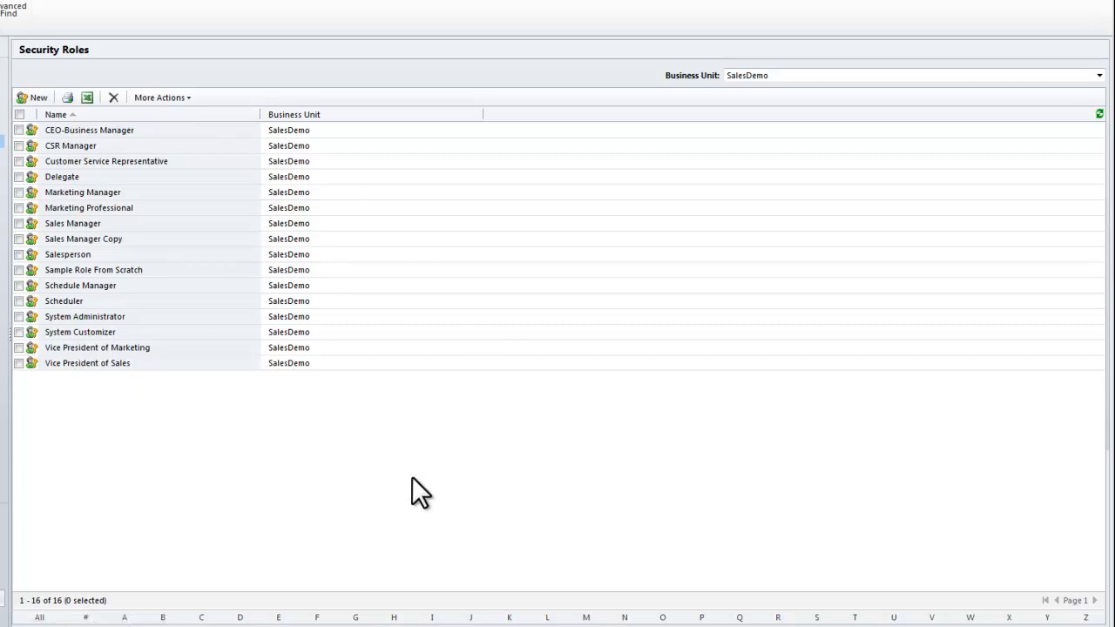
Switch the security role list to the Sales Demo Child business unit and open its Sales Manager role
left_click(1097, 76)
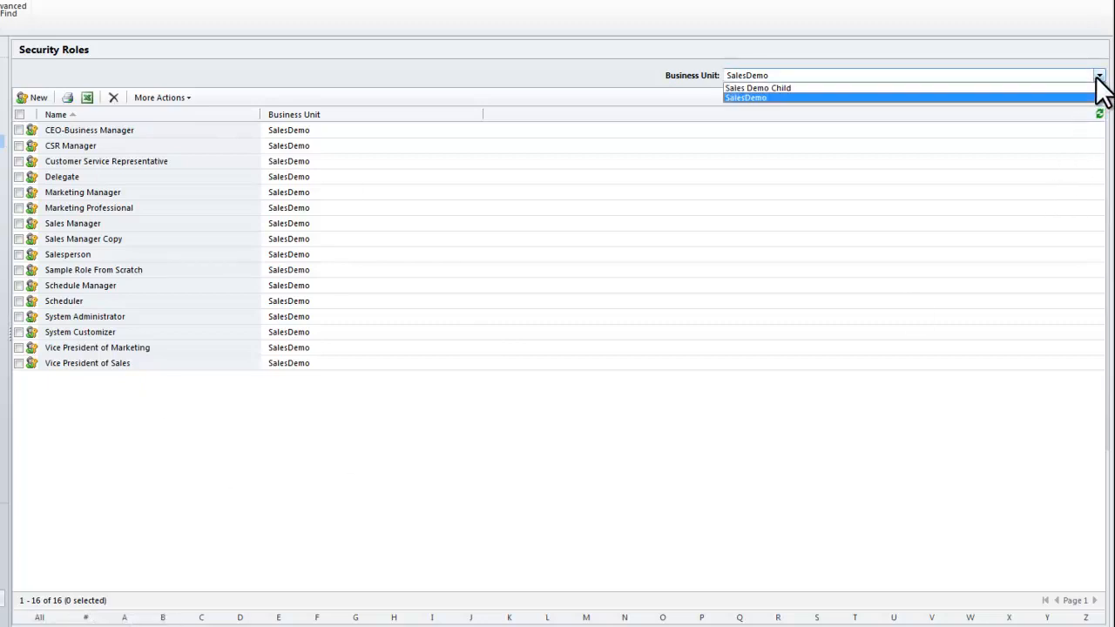
left_click(770, 87)
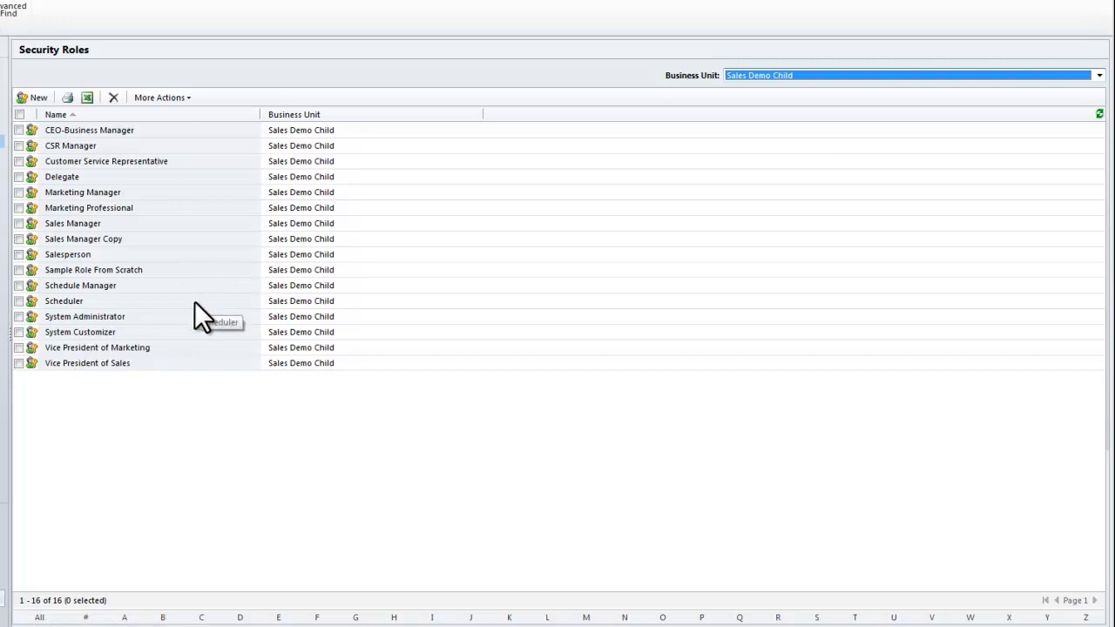
left_click(88, 229)
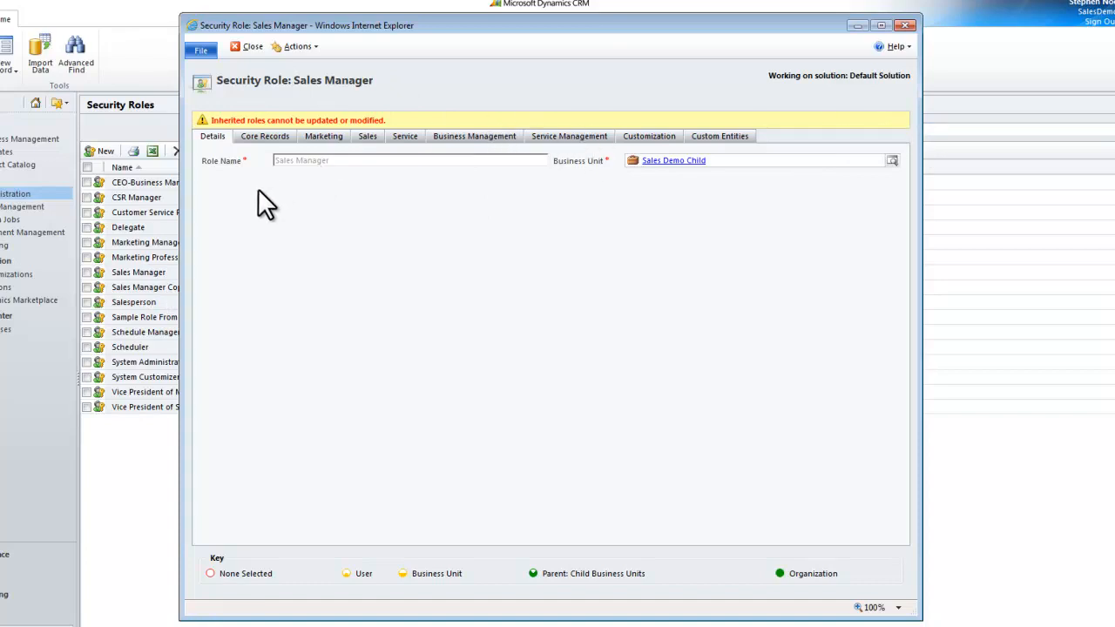
Review the inherited Sales Manager role's core record and marketing privileges and its available actions
left_click(265, 137)
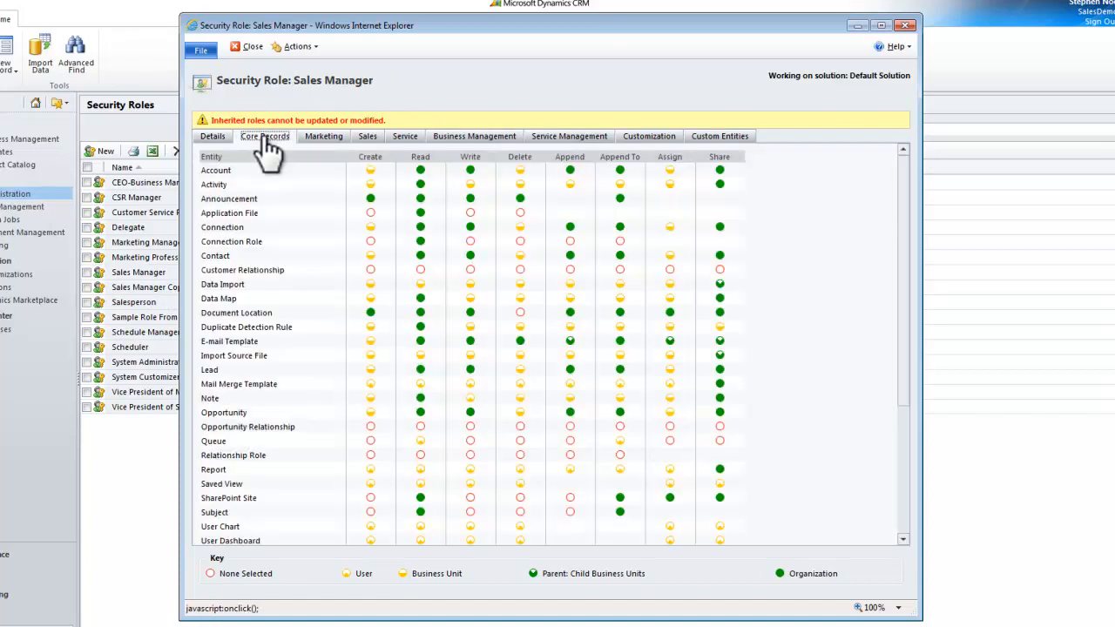
left_click(329, 142)
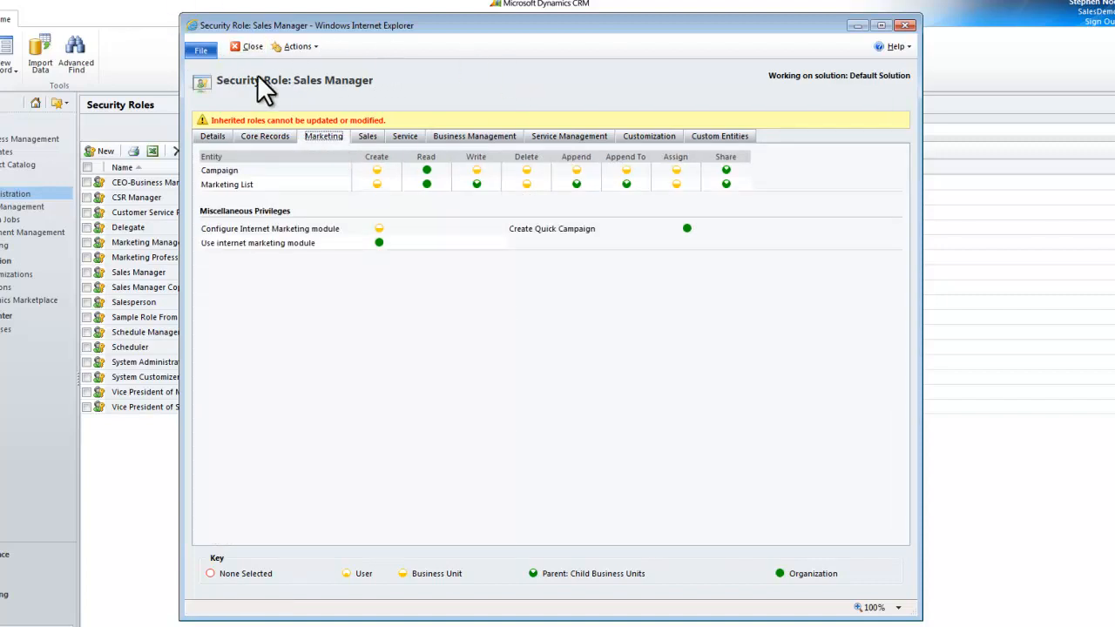
left_click(311, 47)
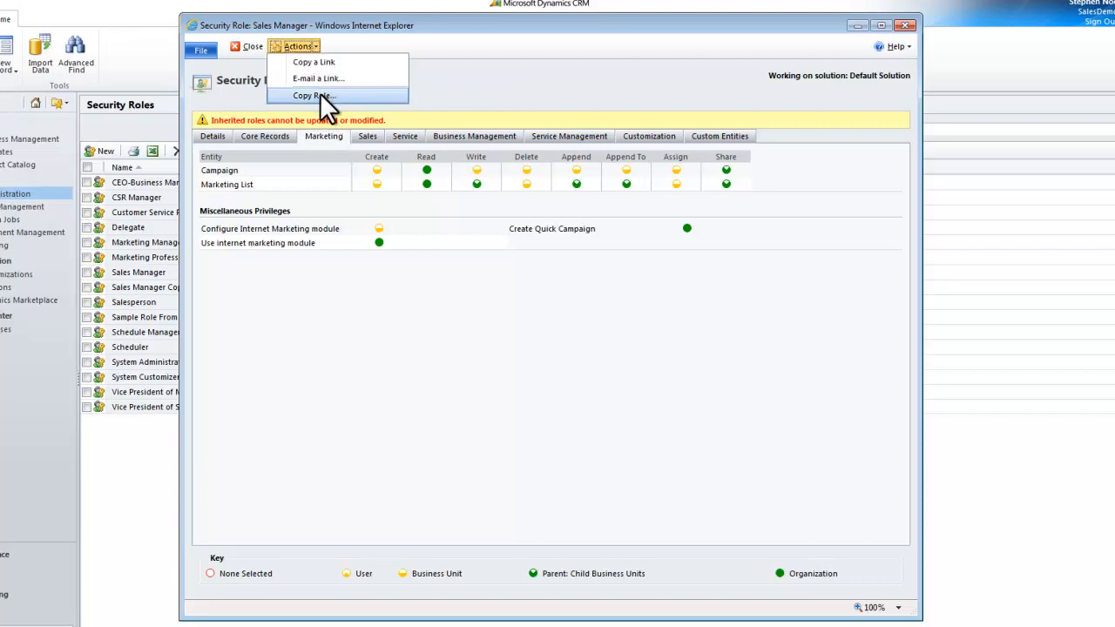
left_click(596, 98)
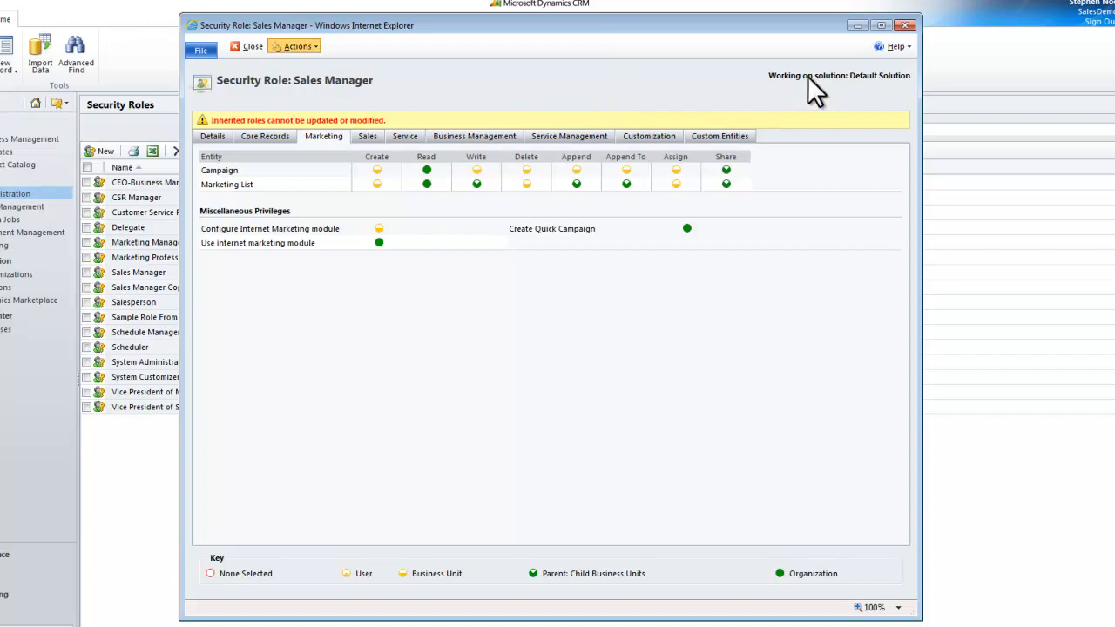
left_click_drag(694, 27, 871, 4)
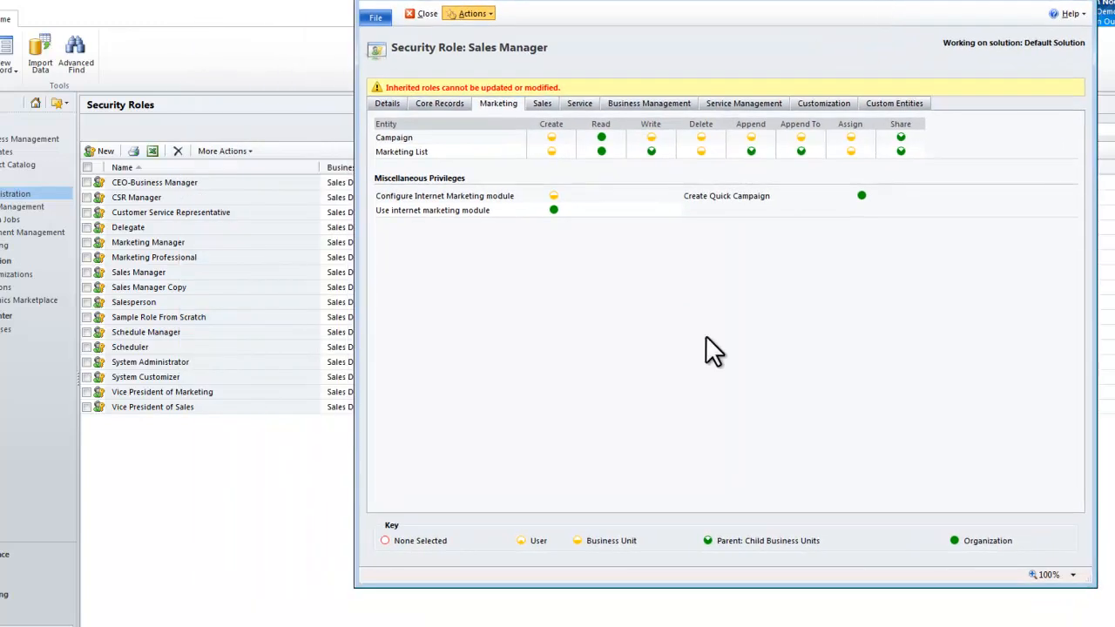
Copy the child business unit's Sales Manager Copy role to a new role named Sales Manager Sales Demo Child Role and open it
double_click(191, 287)
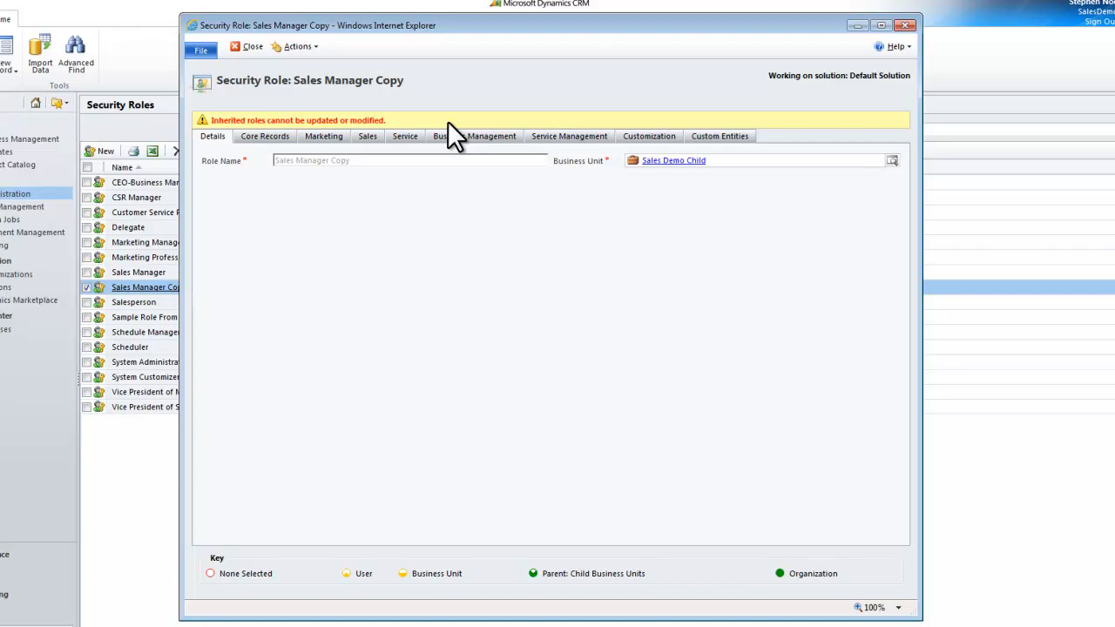
left_click(305, 45)
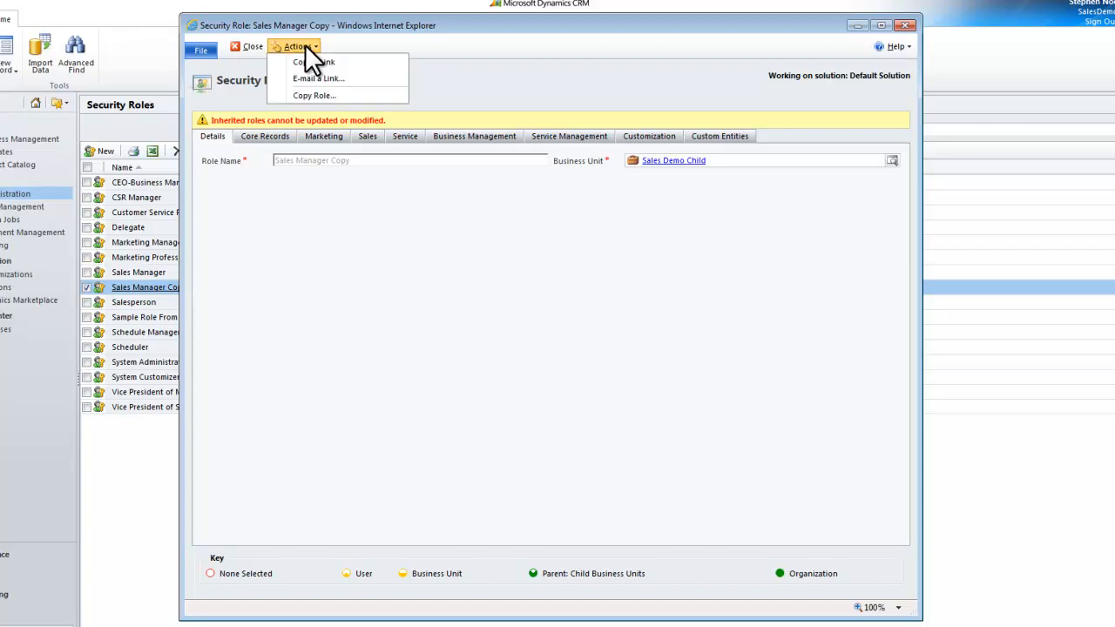
left_click(324, 96)
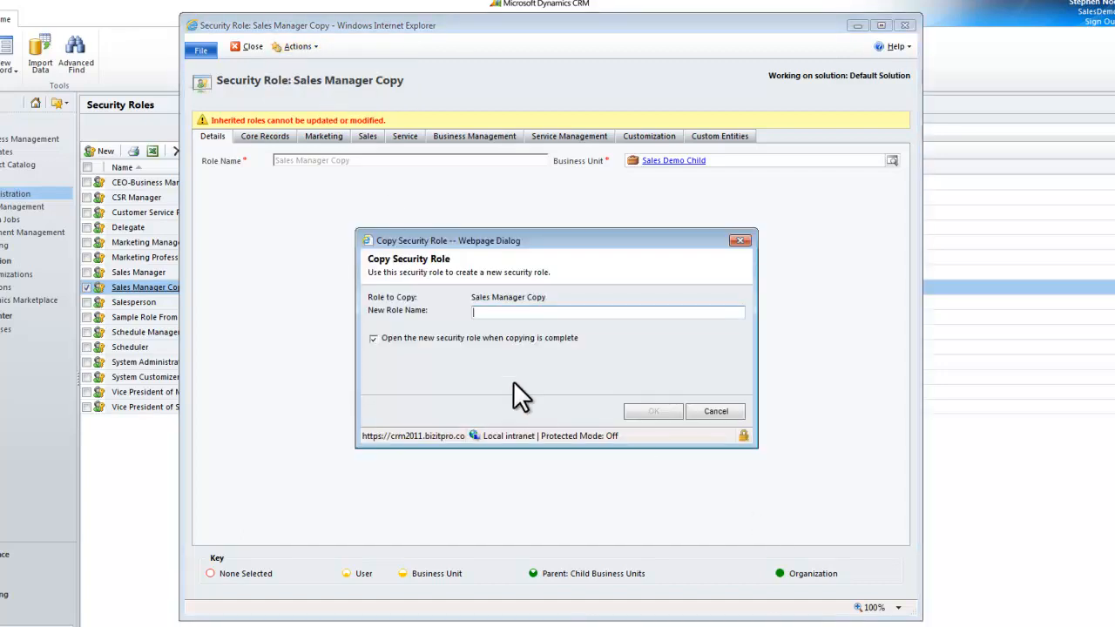
type("Sales Manager Child Role")
left_click(532, 314)
type("Sales Demo")
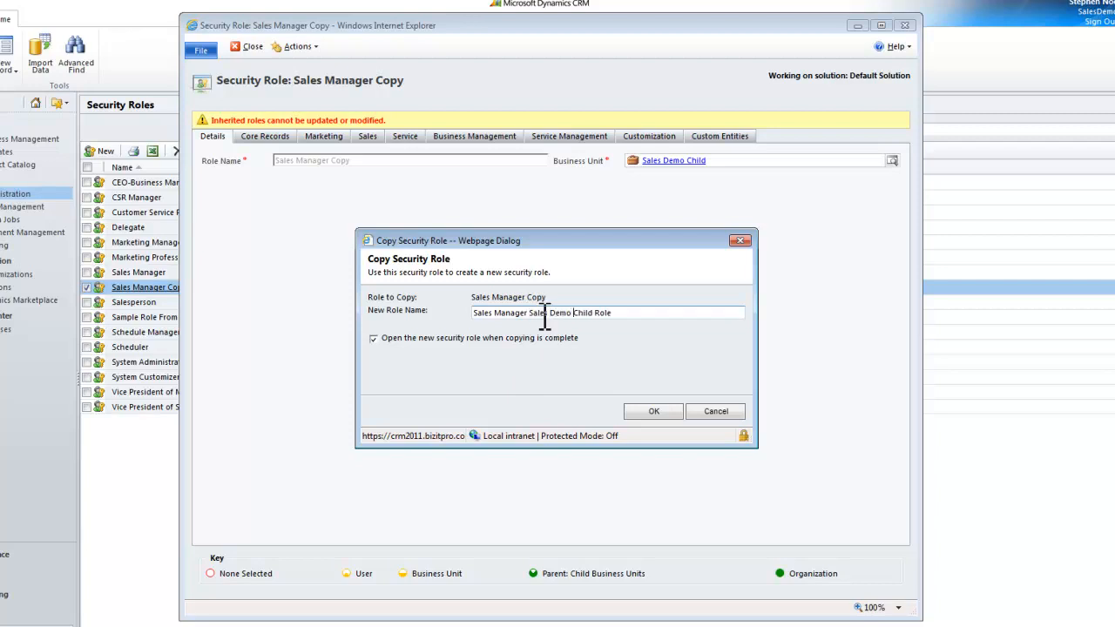
left_click(674, 410)
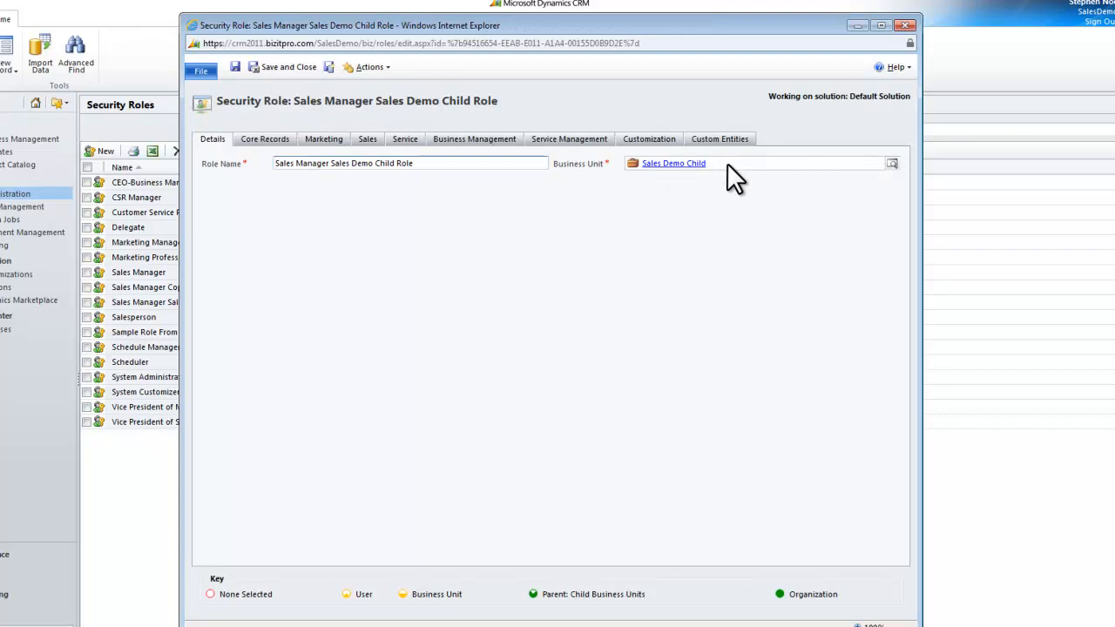
Set Create to Parent: Child Business Units for the new child role's core records, save and close it, and close the source role
left_click(280, 144)
left_click(376, 161)
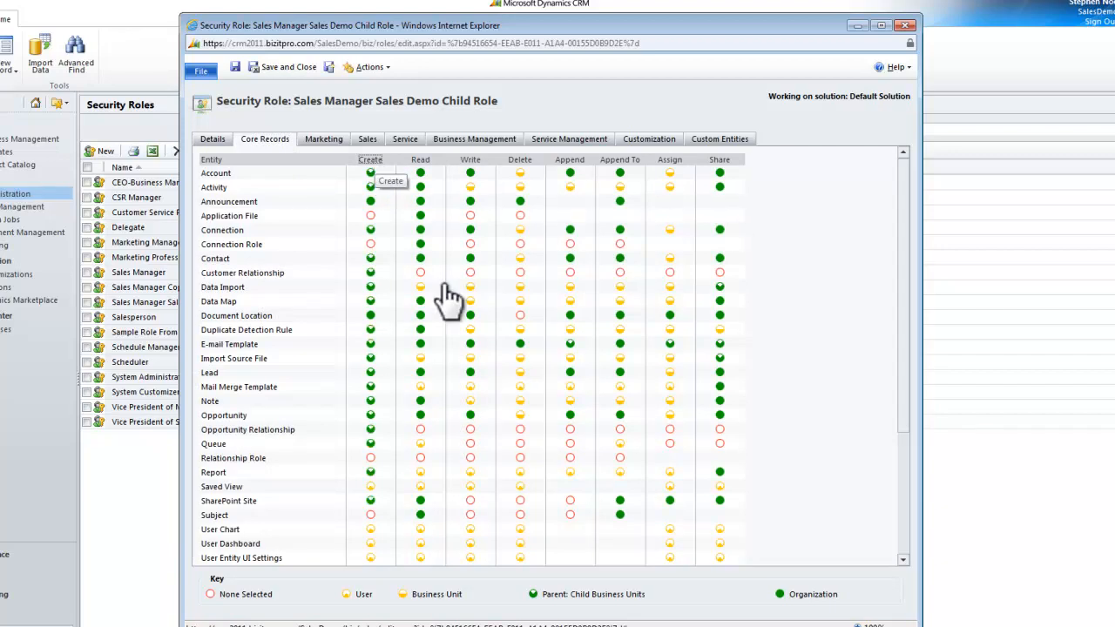
left_click(287, 66)
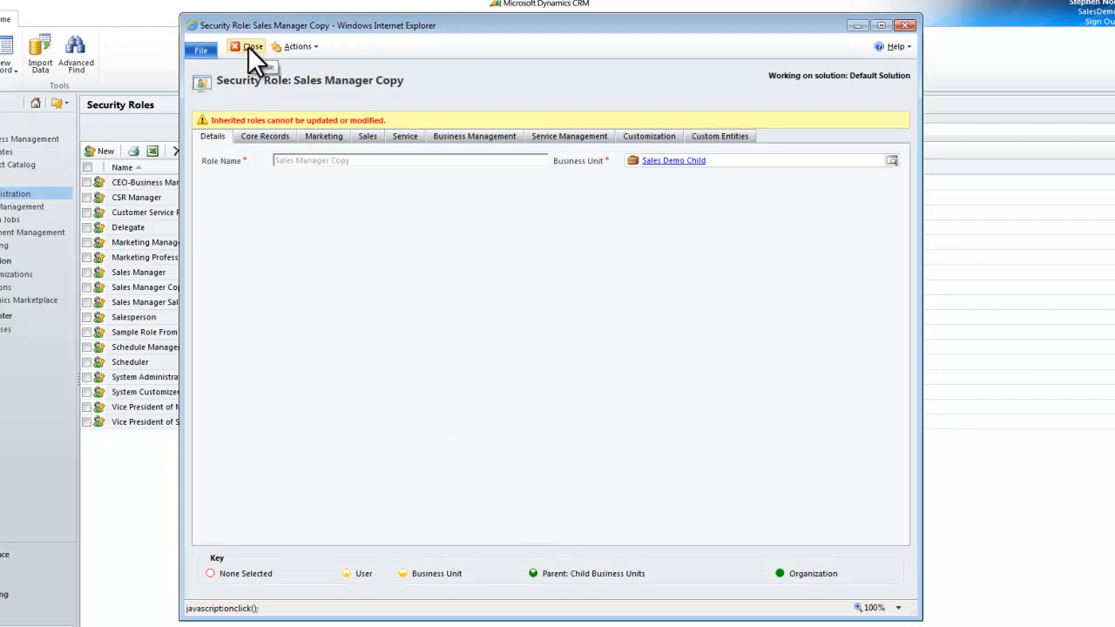
left_click(250, 46)
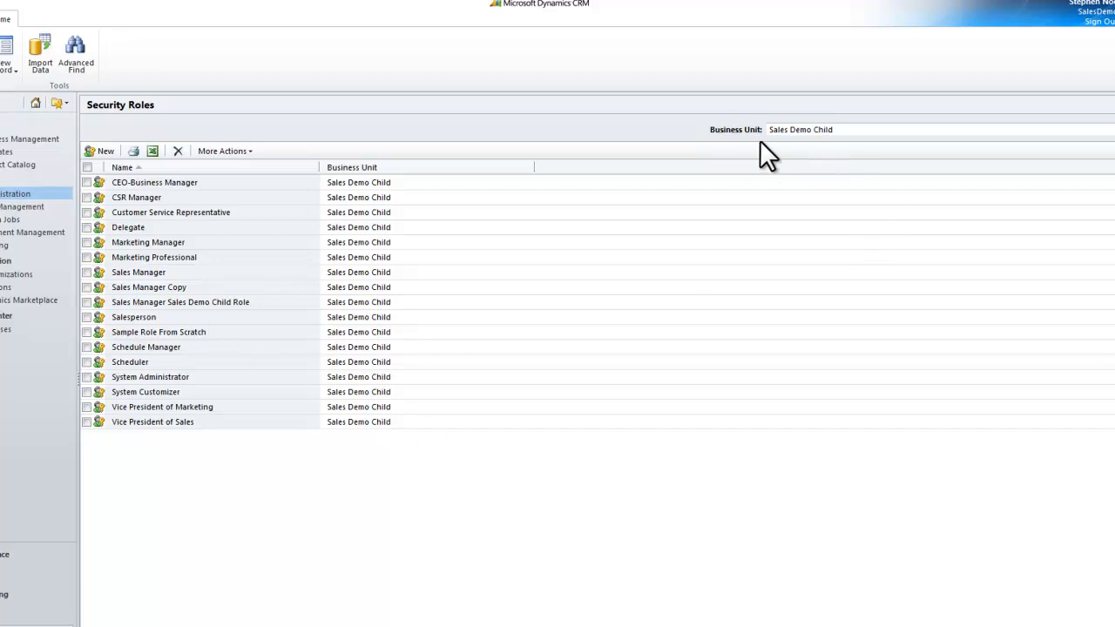
Reopen the Sales Manager Sales Demo Child Role to check it, and switch the role list back to the SalesDemo business unit
left_click(263, 305)
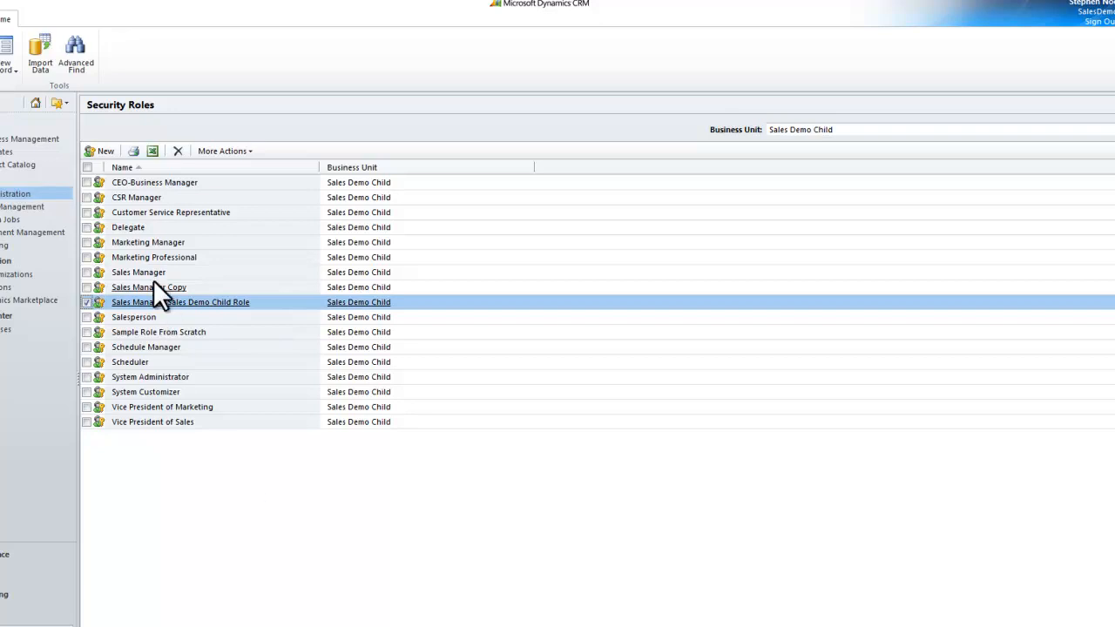
double_click(179, 303)
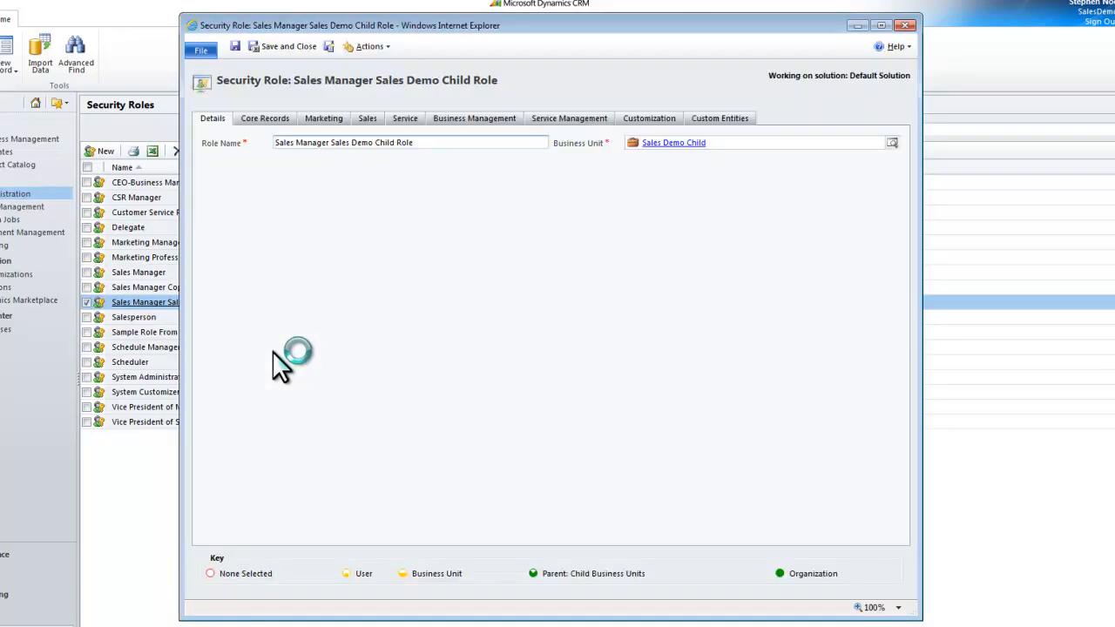
left_click(904, 26)
left_click(883, 130)
left_click(849, 150)
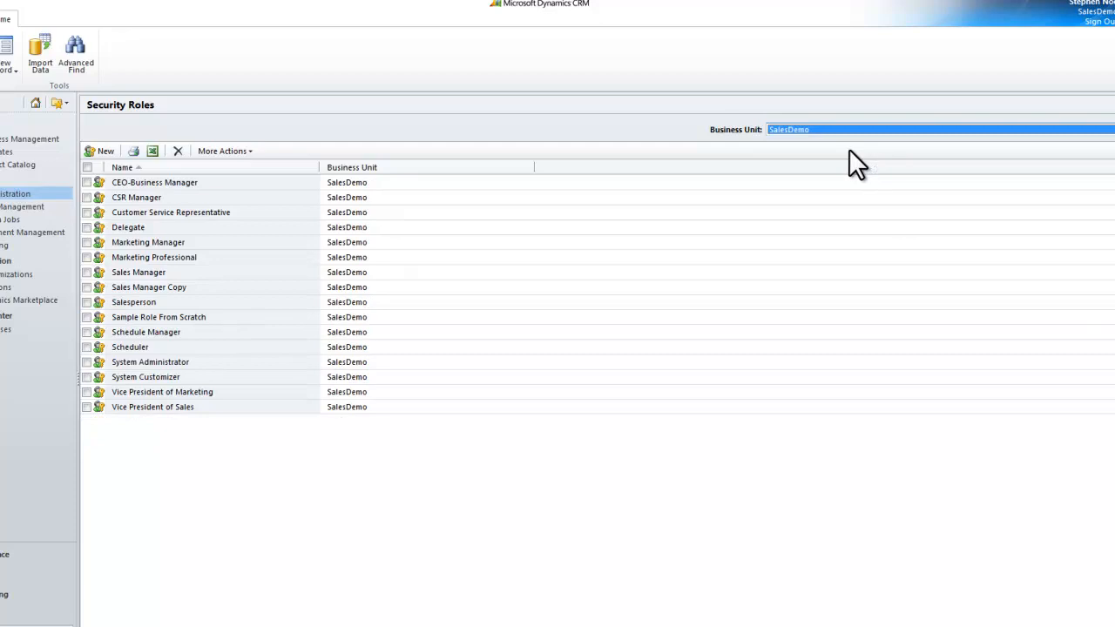